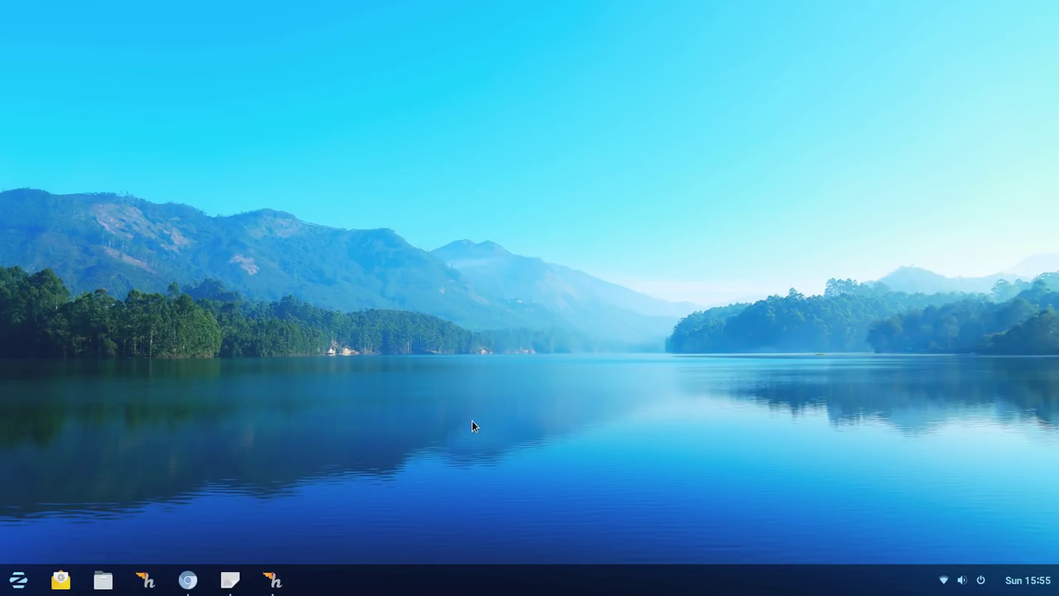
# Find the Chromium and Hiri windows on the Zorin OS taskbar.
pyautogui.moveTo(188, 580)
pyautogui.moveTo(274, 580)
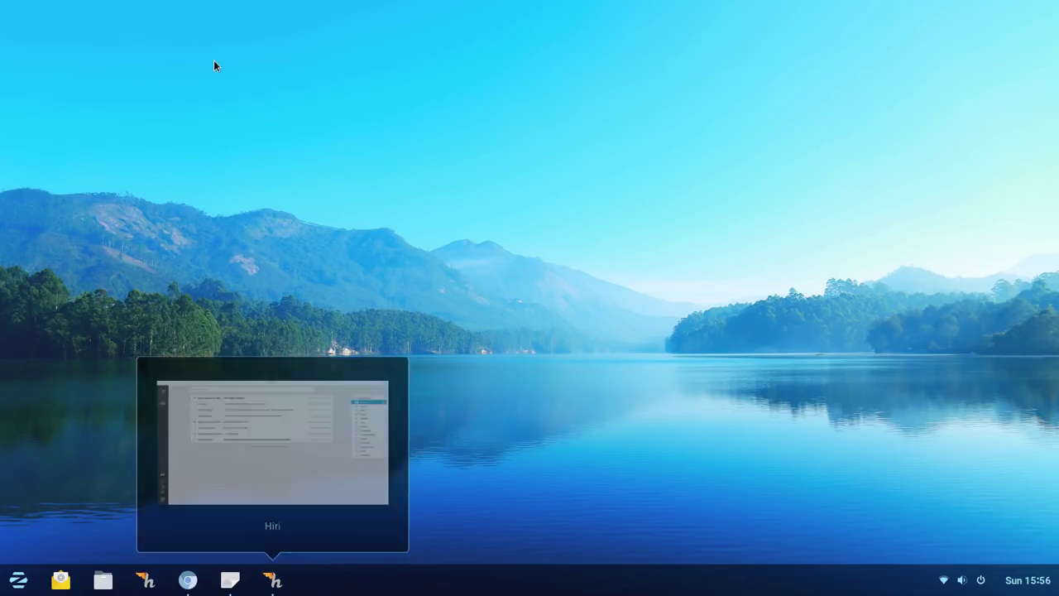
# Bring up the Hiri website in Chromium and view its Pricing and Product pages.
pyautogui.click(185, 584)
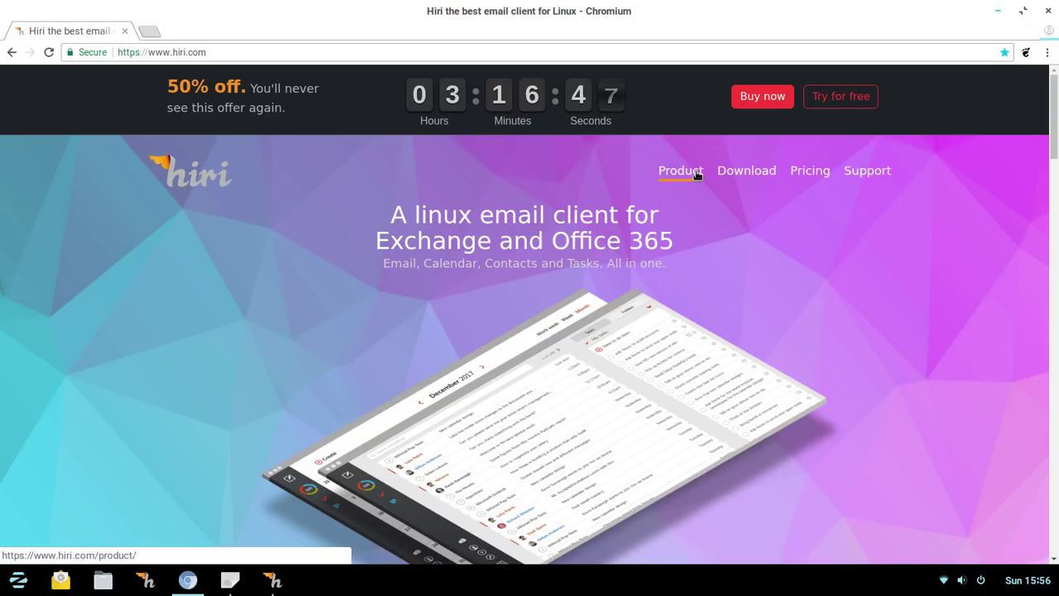
pyautogui.click(816, 170)
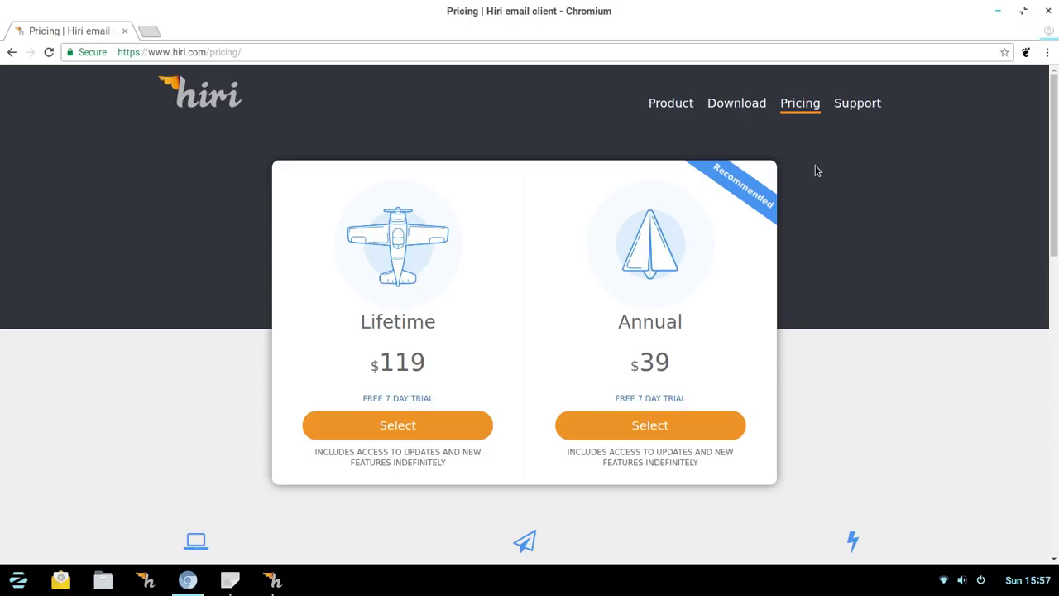
pyautogui.click(680, 106)
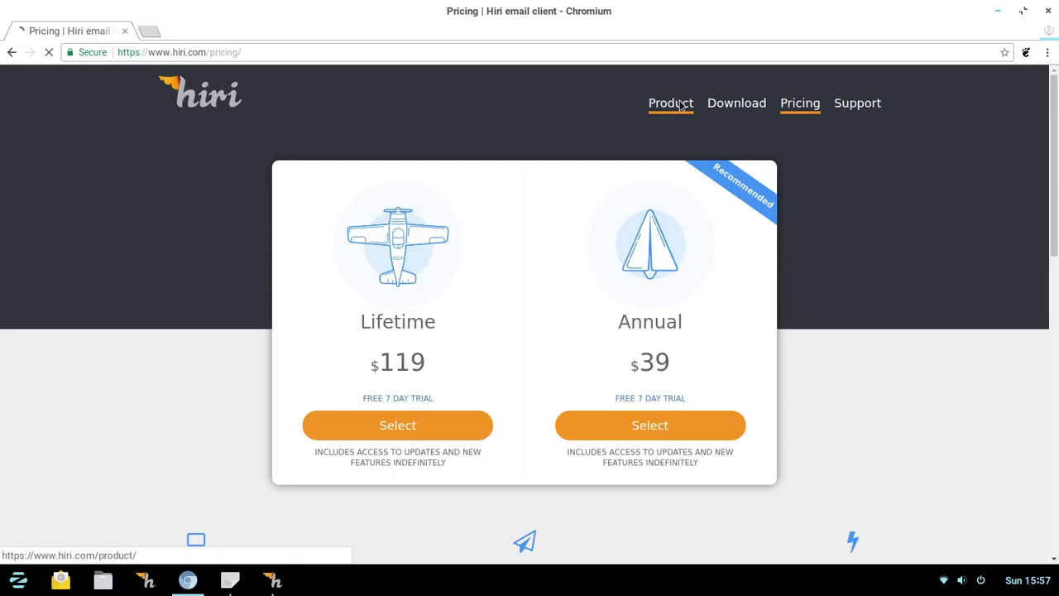
# Scroll through the Product page's Skills Center section, then close Chromium.
pyautogui.scroll(-5, 811, 218)
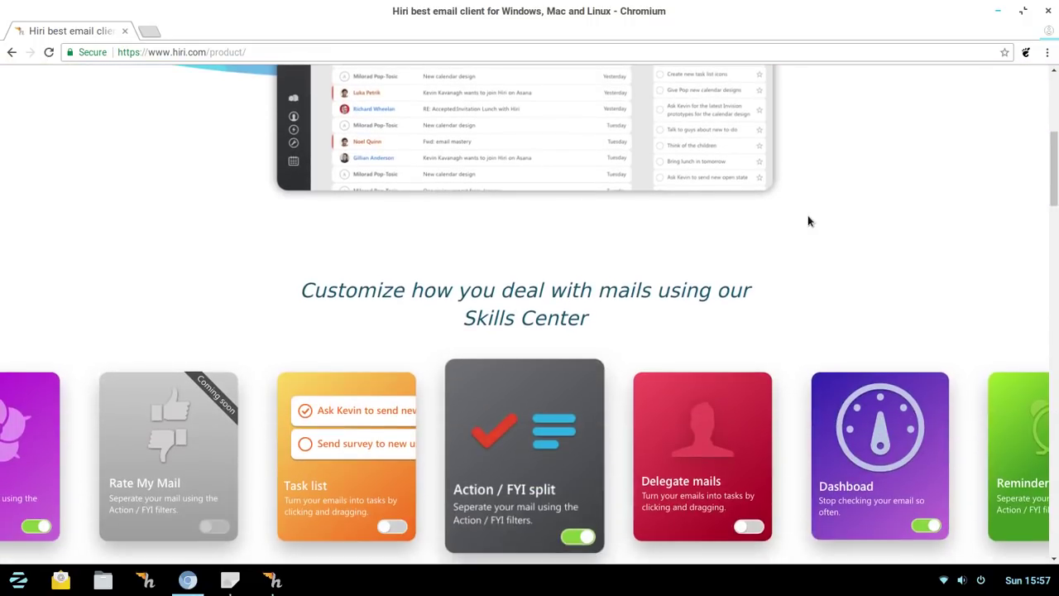
pyautogui.scroll(-8, 807, 212)
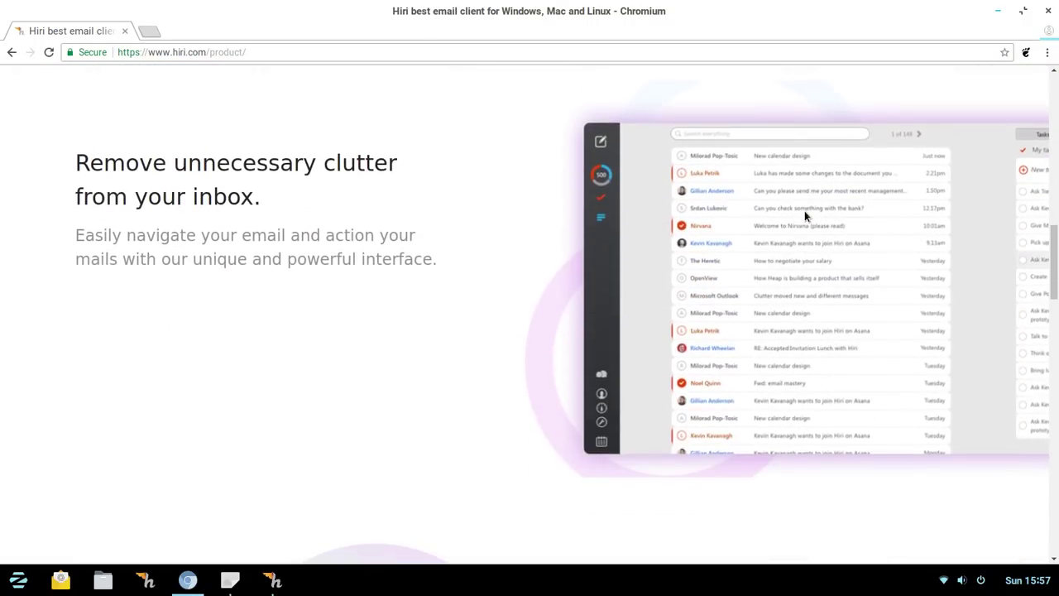
pyautogui.scroll(10, 804, 213)
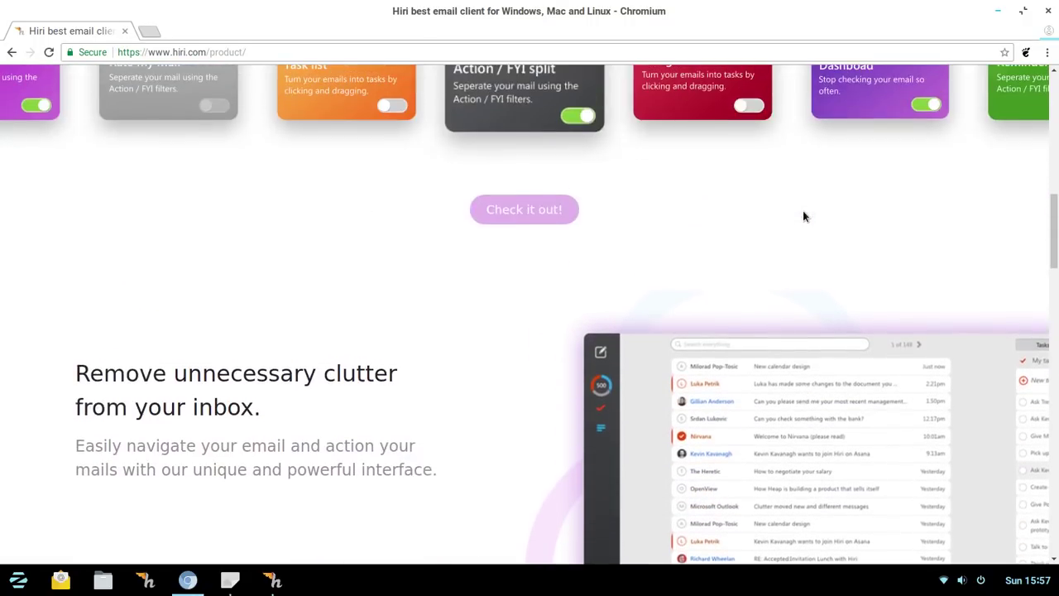
pyautogui.scroll(8, 803, 210)
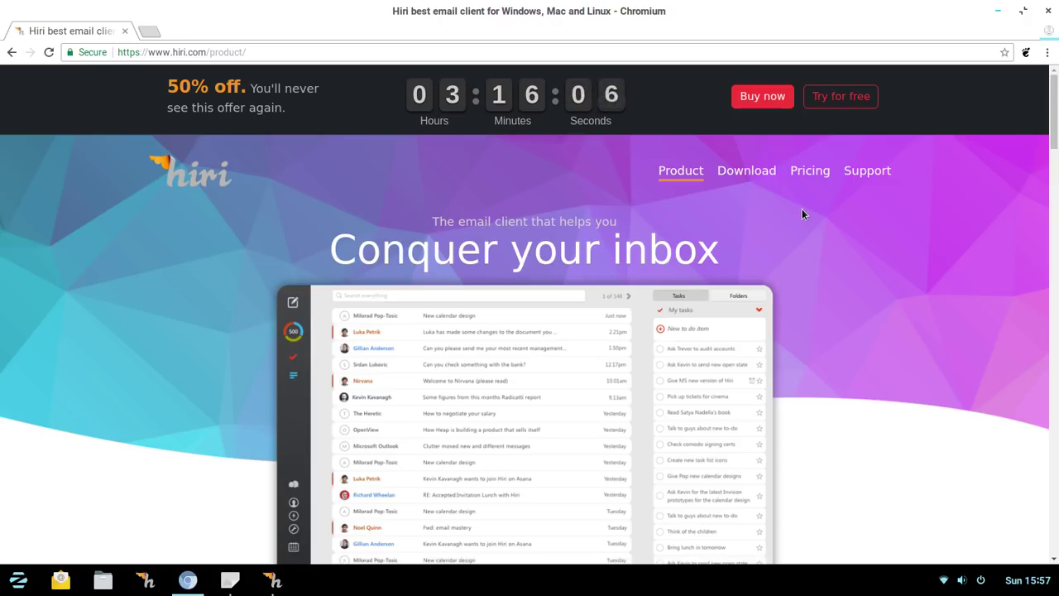
pyautogui.click(1048, 11)
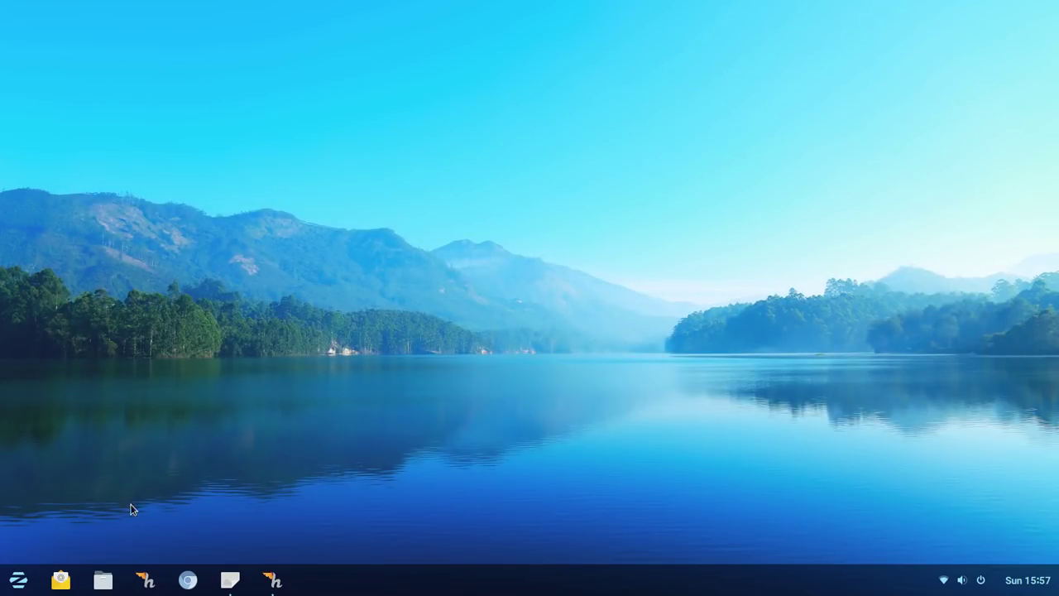
# Open Hiri to its Inbox, briefly showing and dismissing the search refinement tags.
pyautogui.click(272, 580)
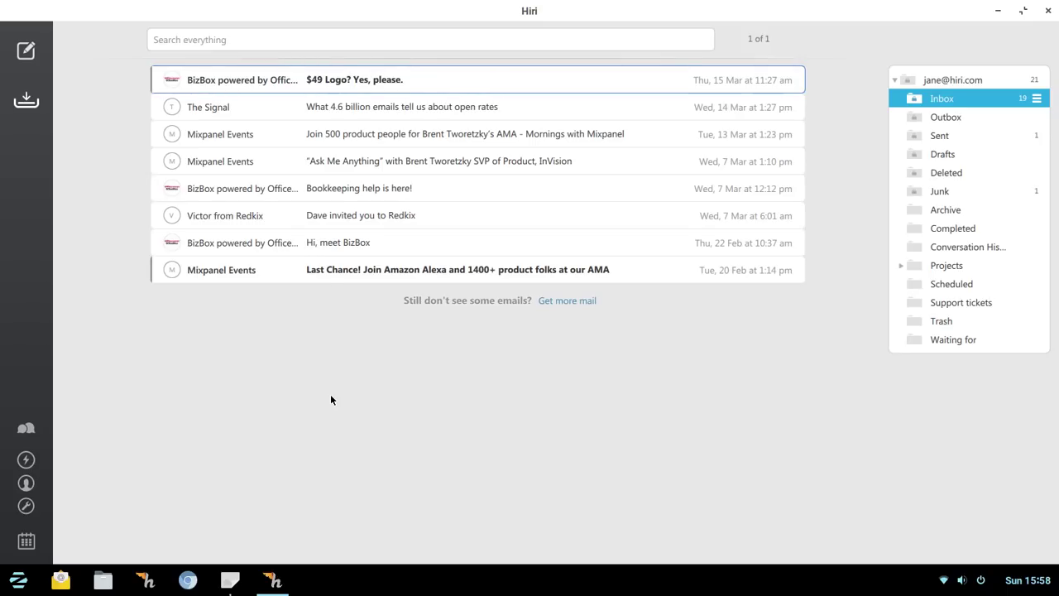
pyautogui.click(373, 40)
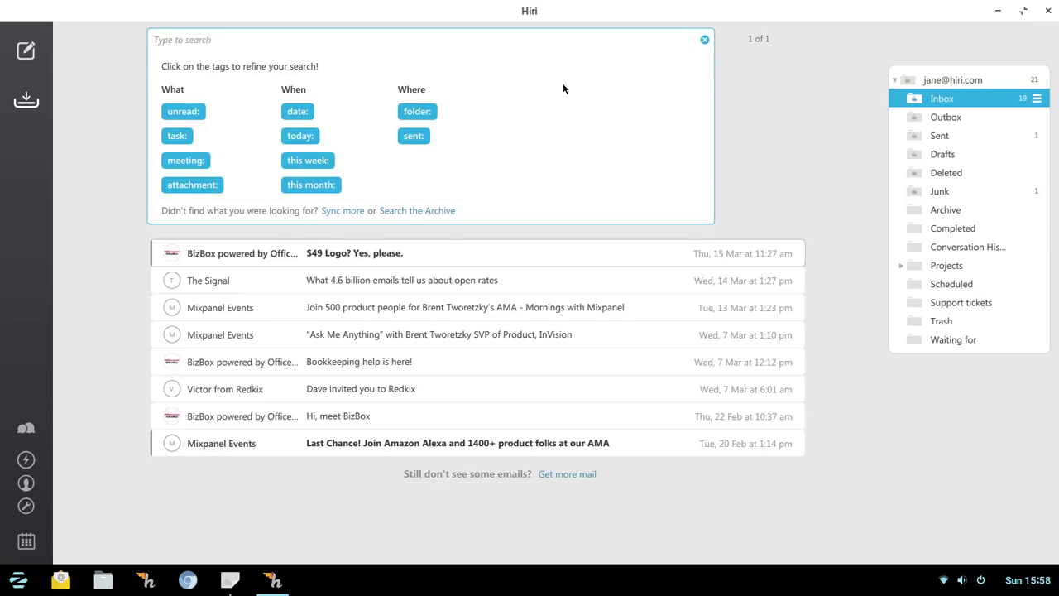
pyautogui.click(740, 76)
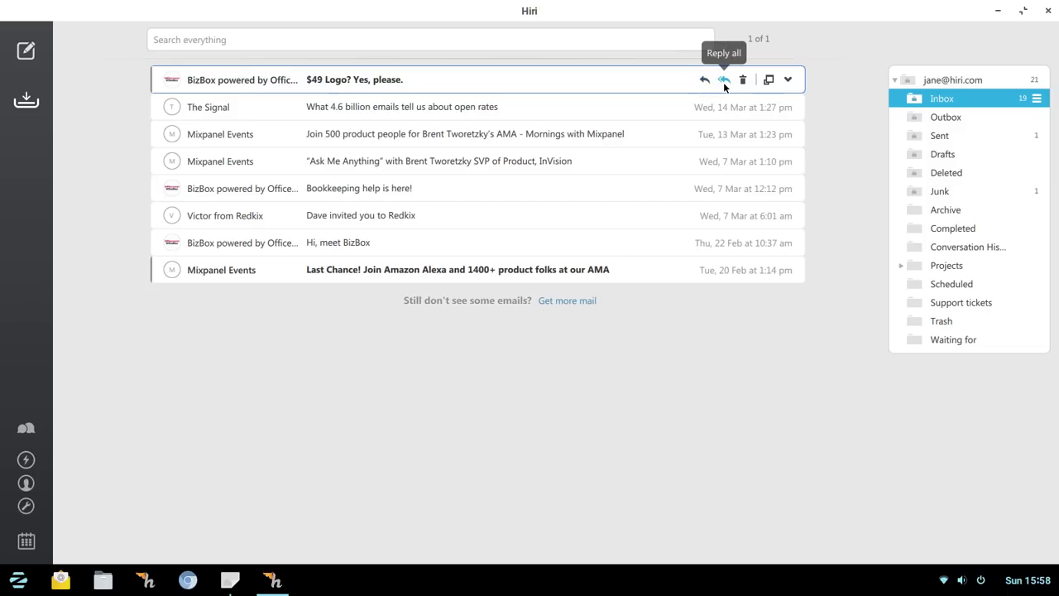
pyautogui.click(771, 80)
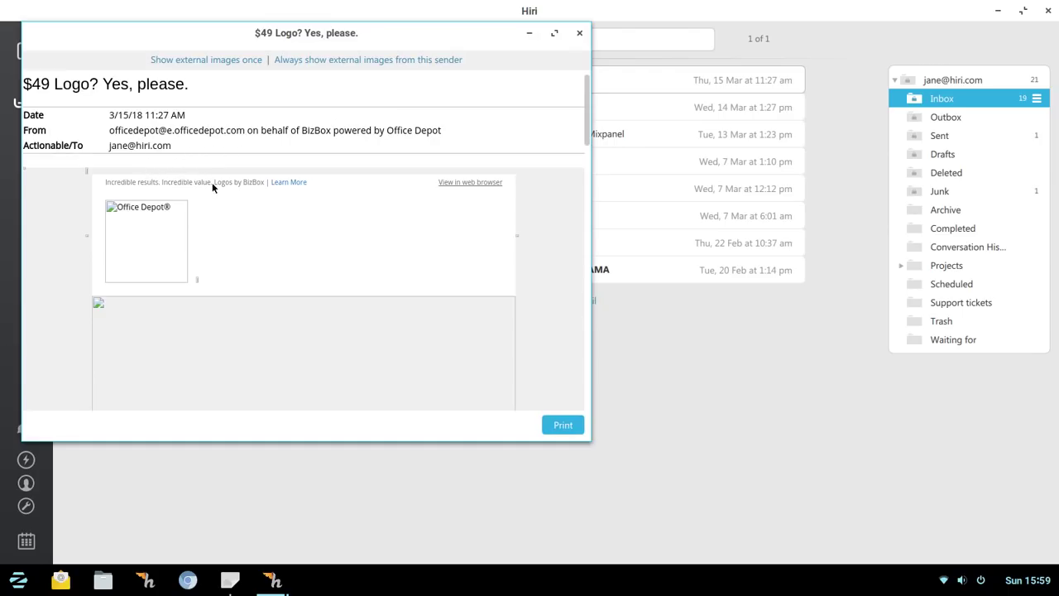
pyautogui.scroll(-5, 214, 184)
pyautogui.scroll(5, 216, 181)
pyautogui.click(222, 60)
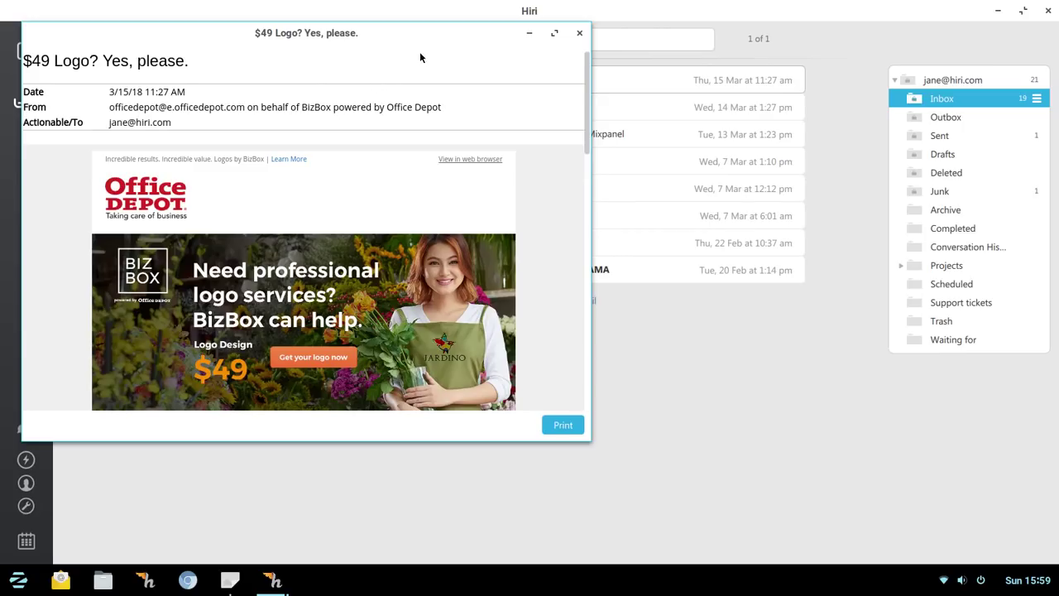
pyautogui.moveTo(429, 36); pyautogui.dragTo(488, 54)
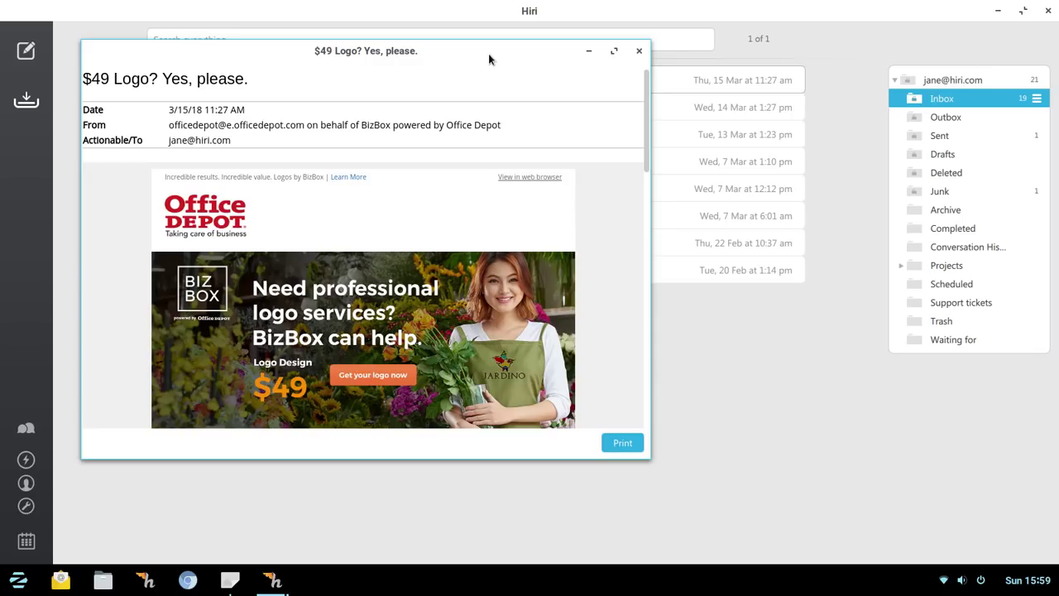
pyautogui.click(637, 52)
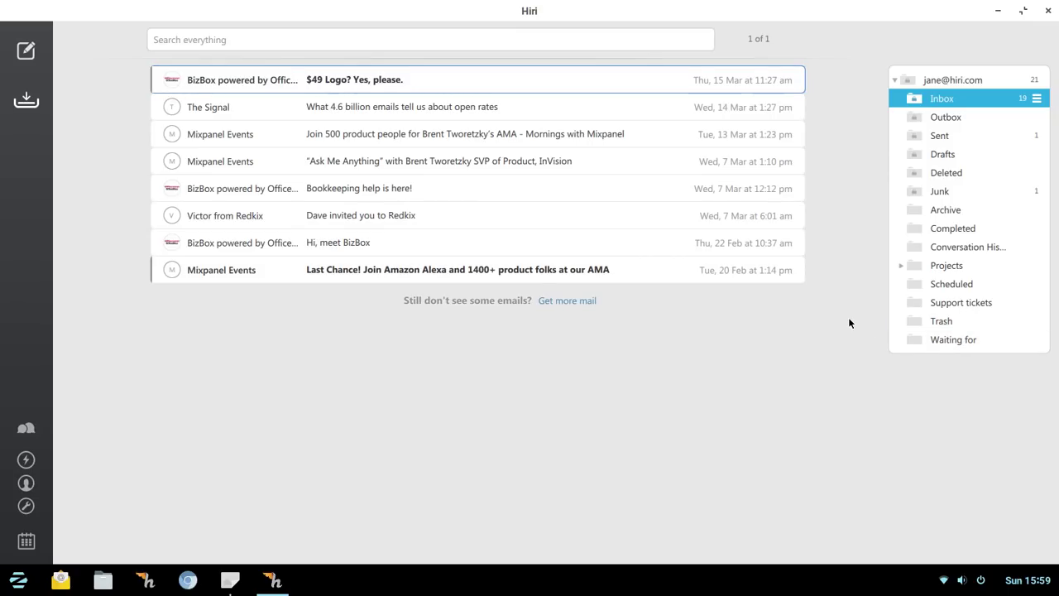
pyautogui.click(895, 80)
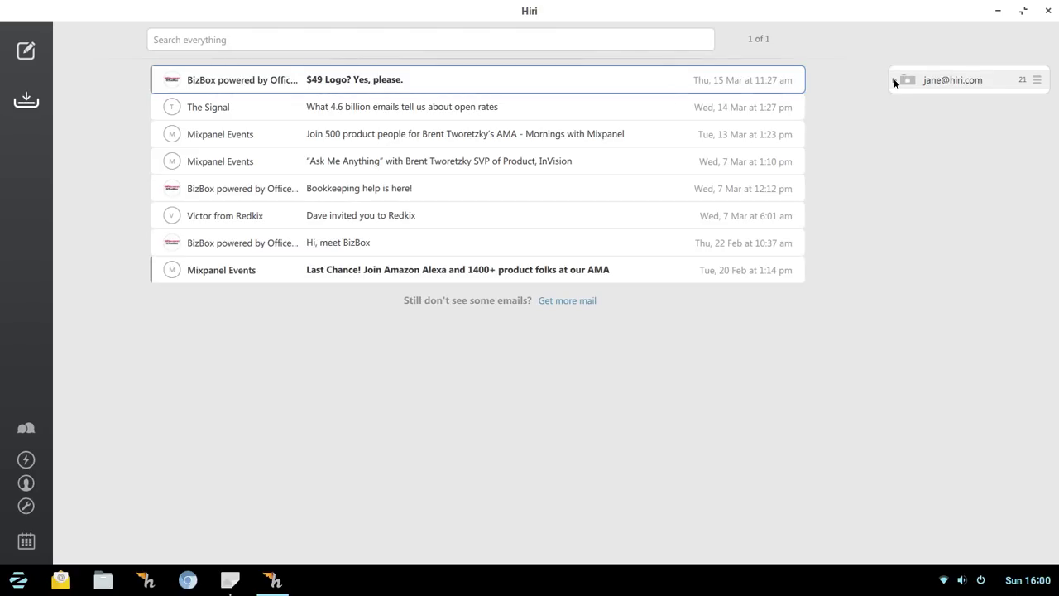
pyautogui.click(894, 80)
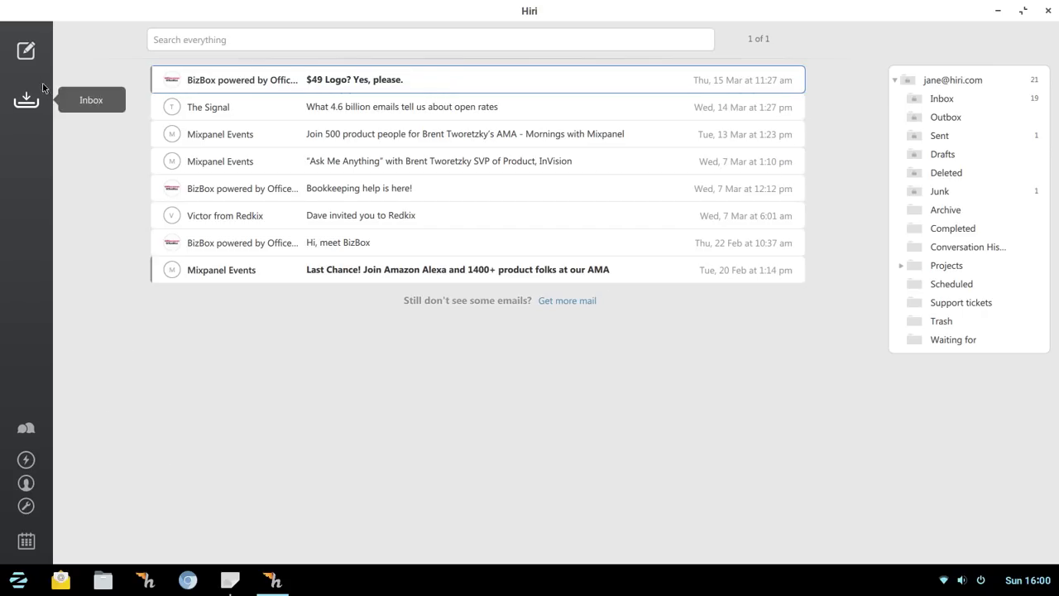
pyautogui.click(25, 51)
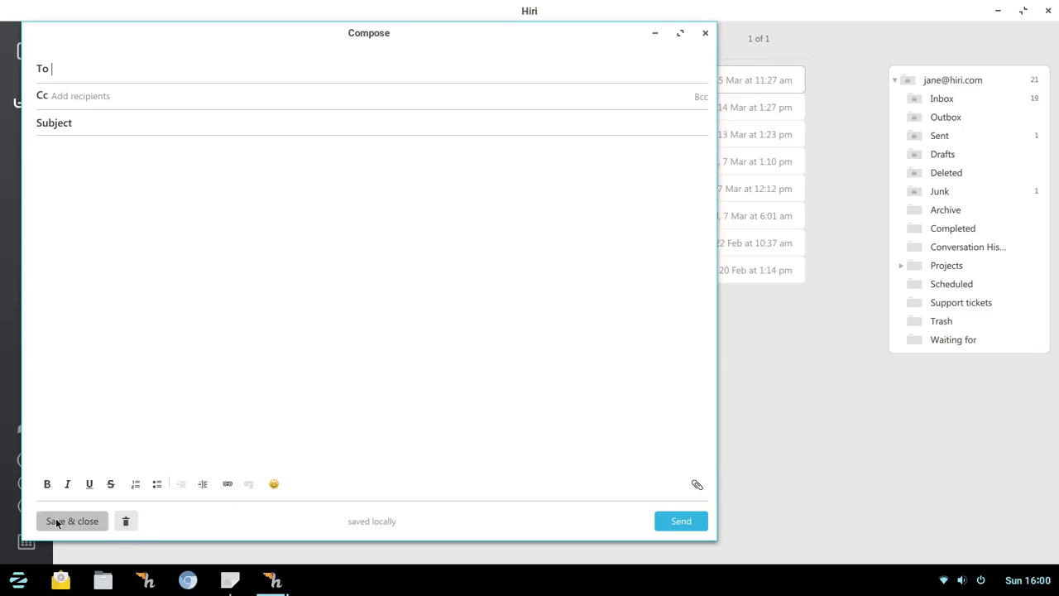
pyautogui.click(705, 35)
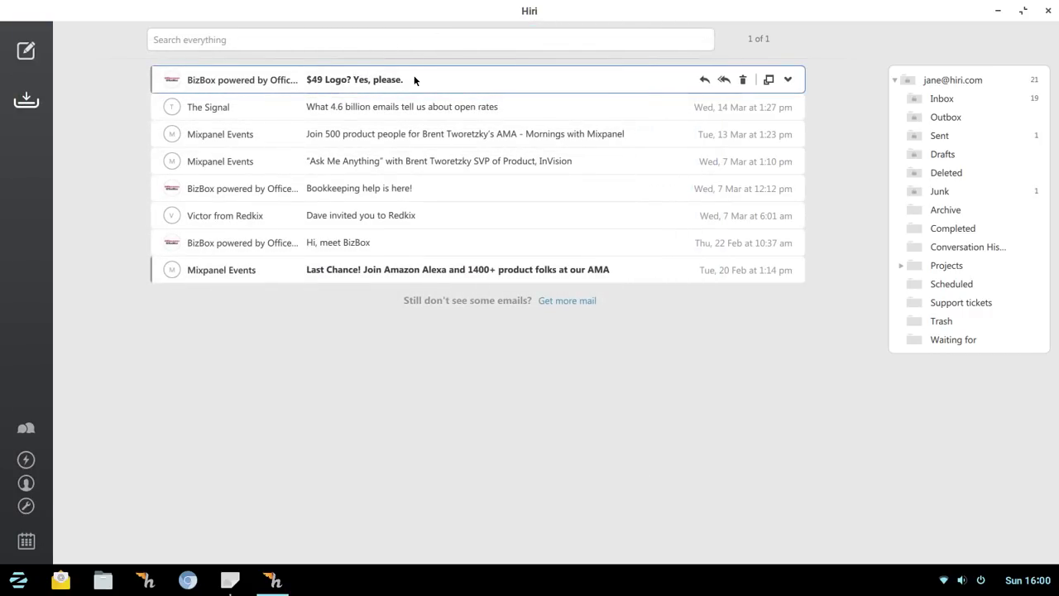
pyautogui.click(28, 100)
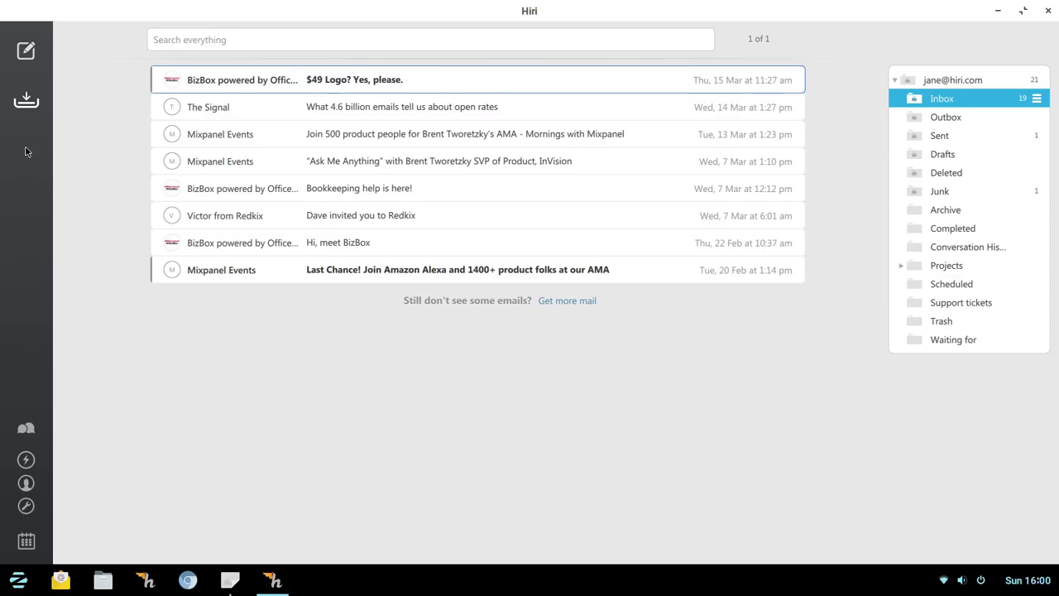
pyautogui.click(26, 427)
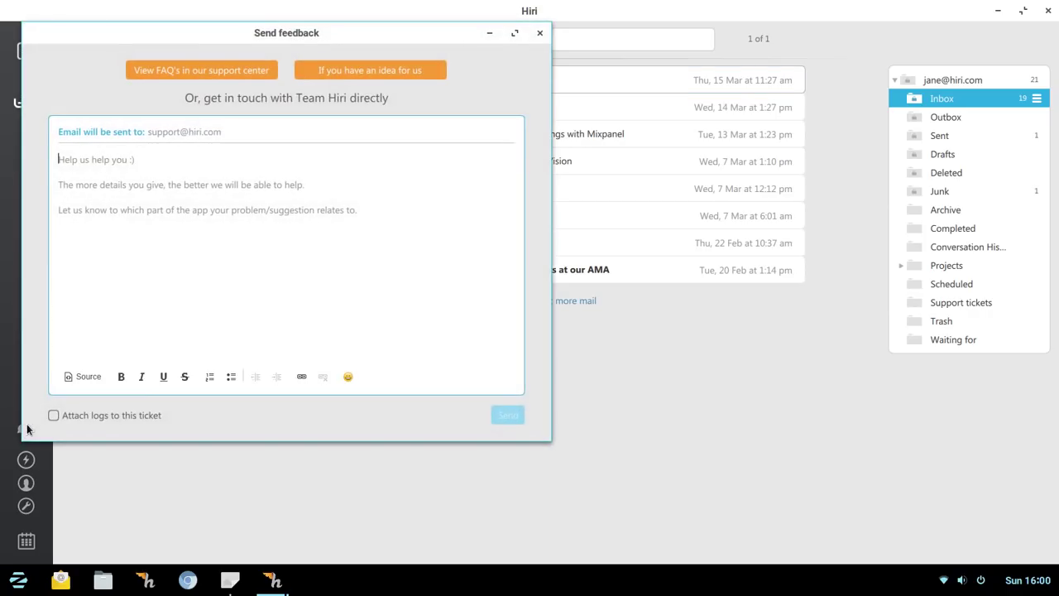
pyautogui.click(541, 34)
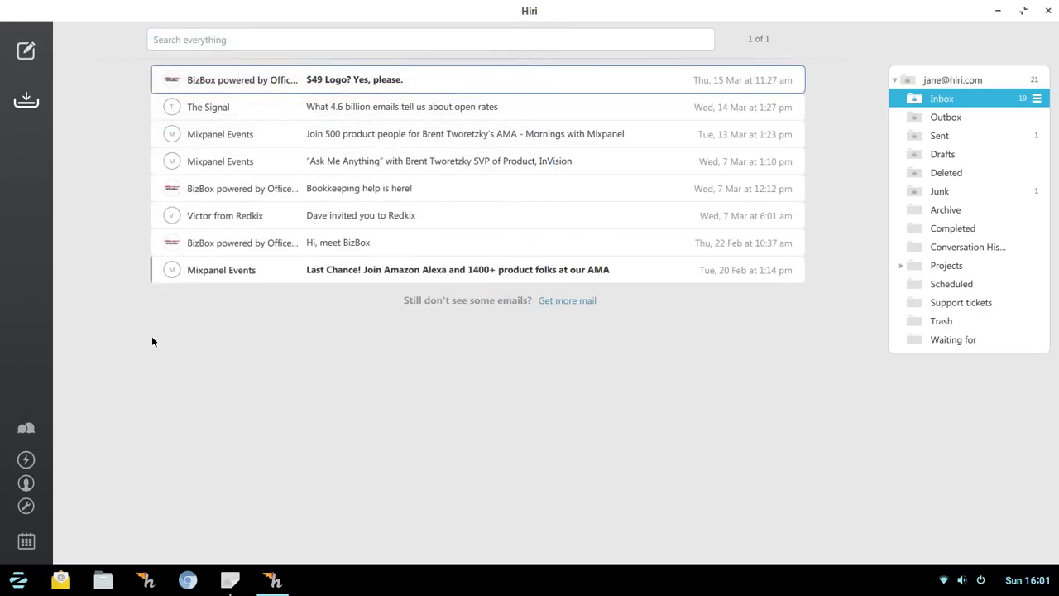
# In the Skills Center, enable Action/FYI Split and The Dashboard, then view the dashboard overview.
pyautogui.click(30, 462)
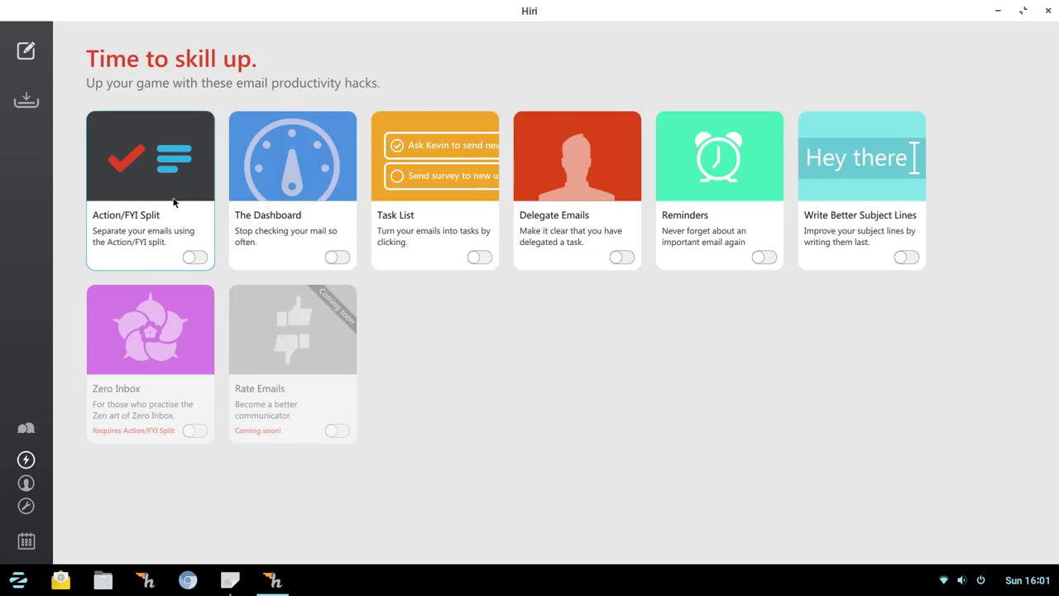
pyautogui.click(195, 258)
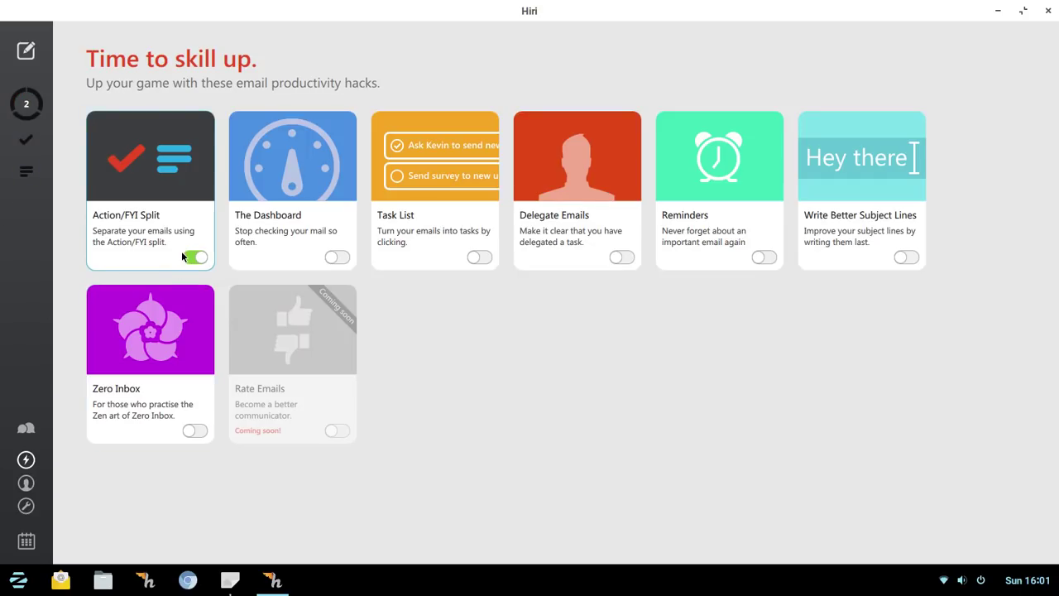
pyautogui.click(337, 258)
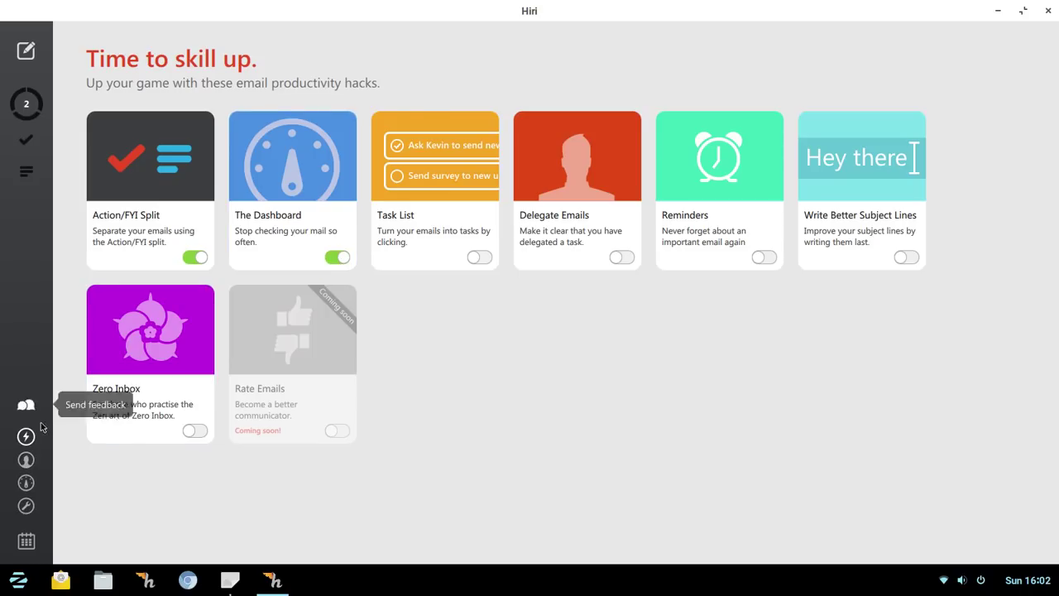
pyautogui.click(26, 483)
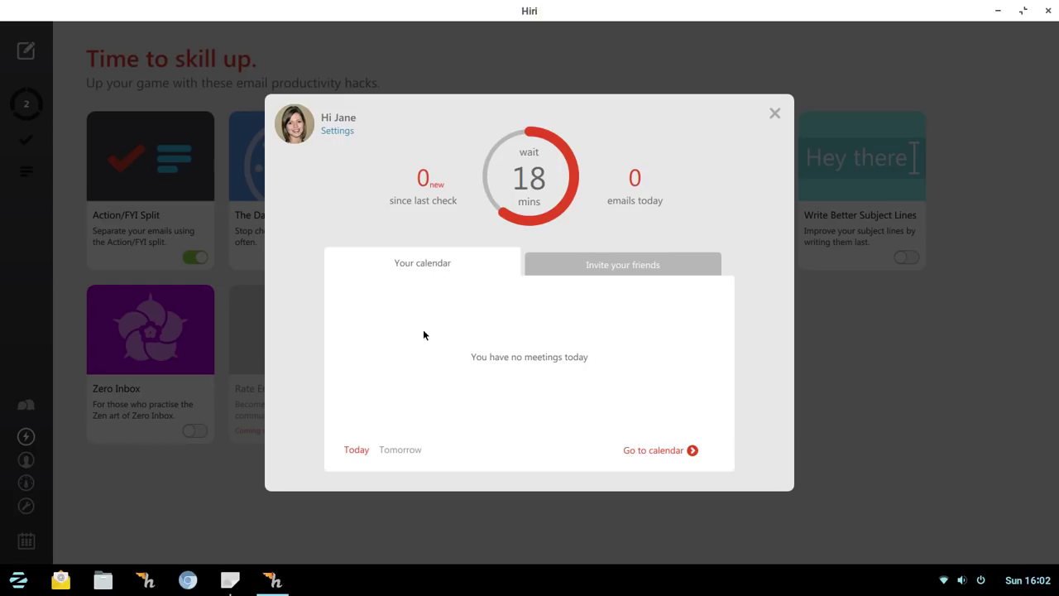
pyautogui.click(399, 450)
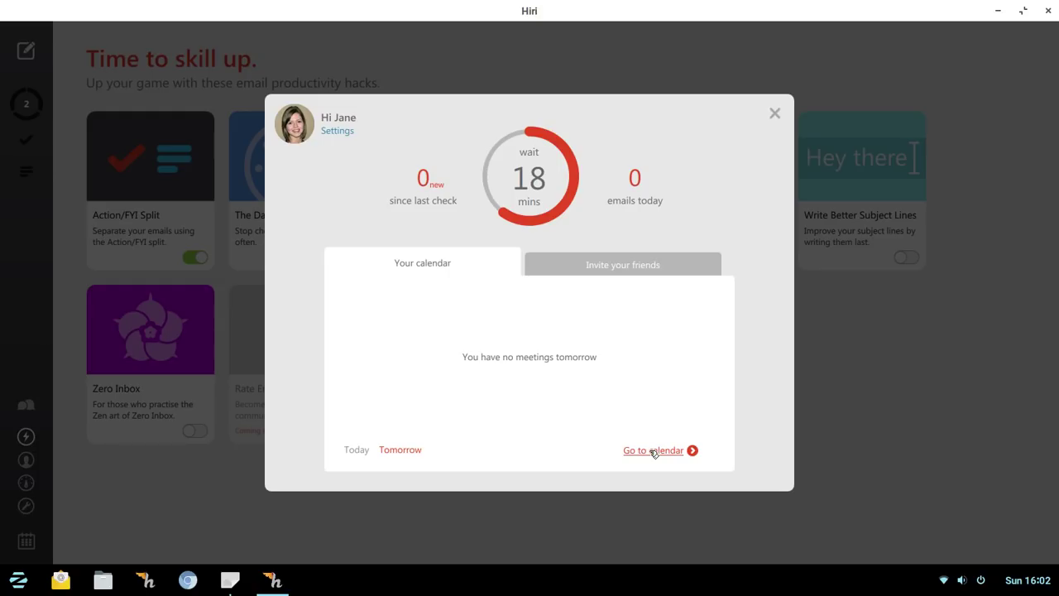
pyautogui.click(675, 271)
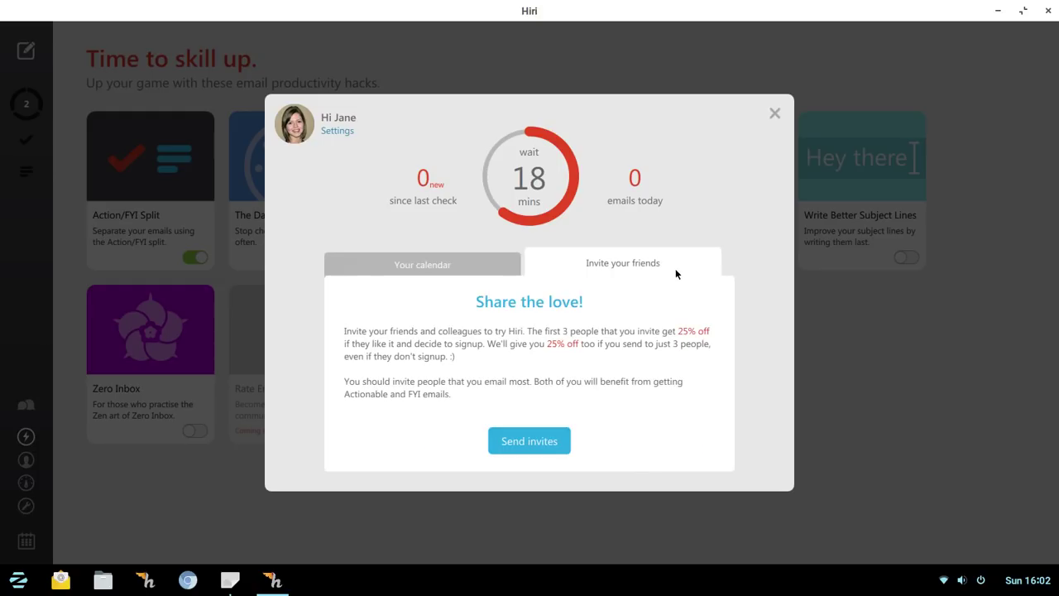
# Turn The Dashboard off and Task List, Delegate Emails, Reminders and Write Better Subject Lines on.
pyautogui.click(774, 112)
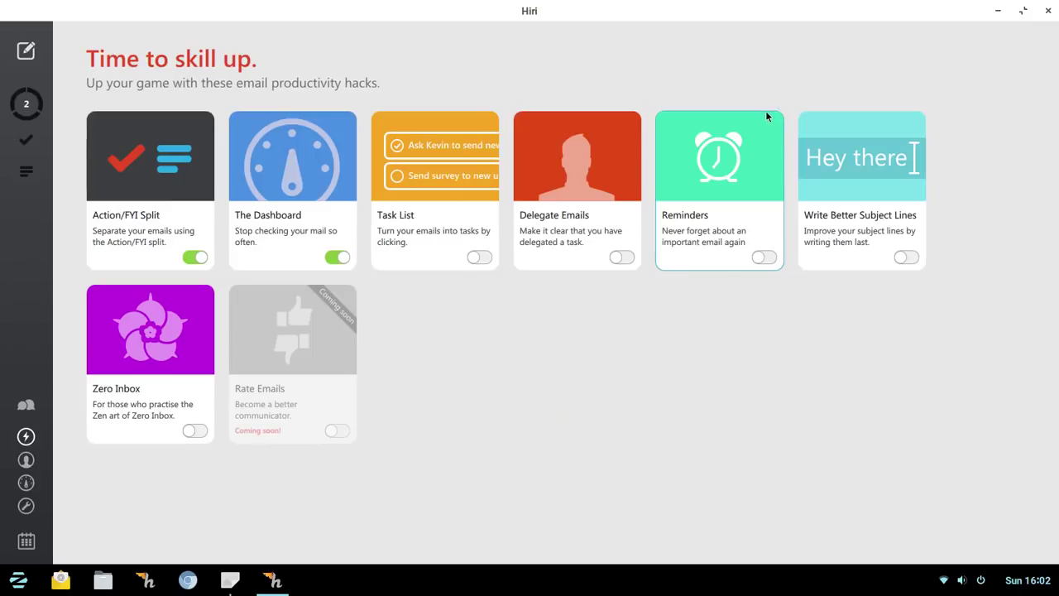
pyautogui.click(338, 257)
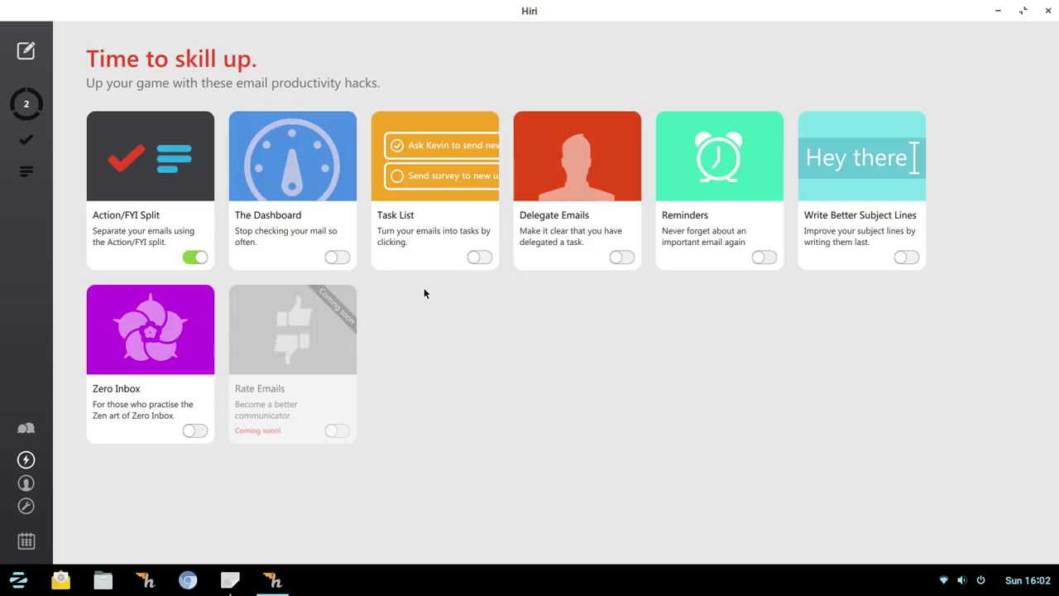
pyautogui.click(481, 258)
pyautogui.click(621, 257)
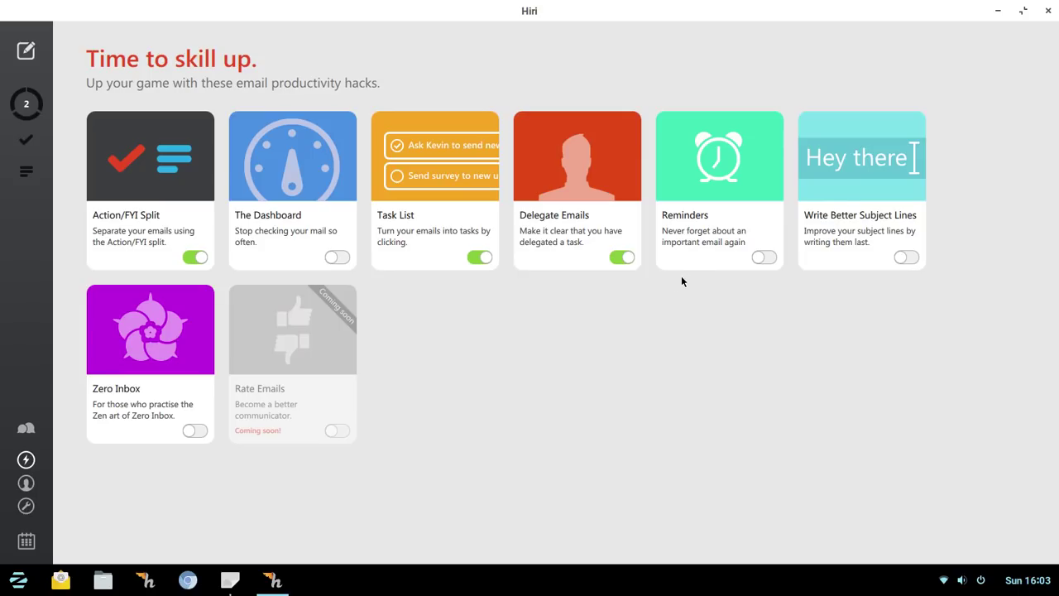
pyautogui.click(763, 258)
pyautogui.click(908, 257)
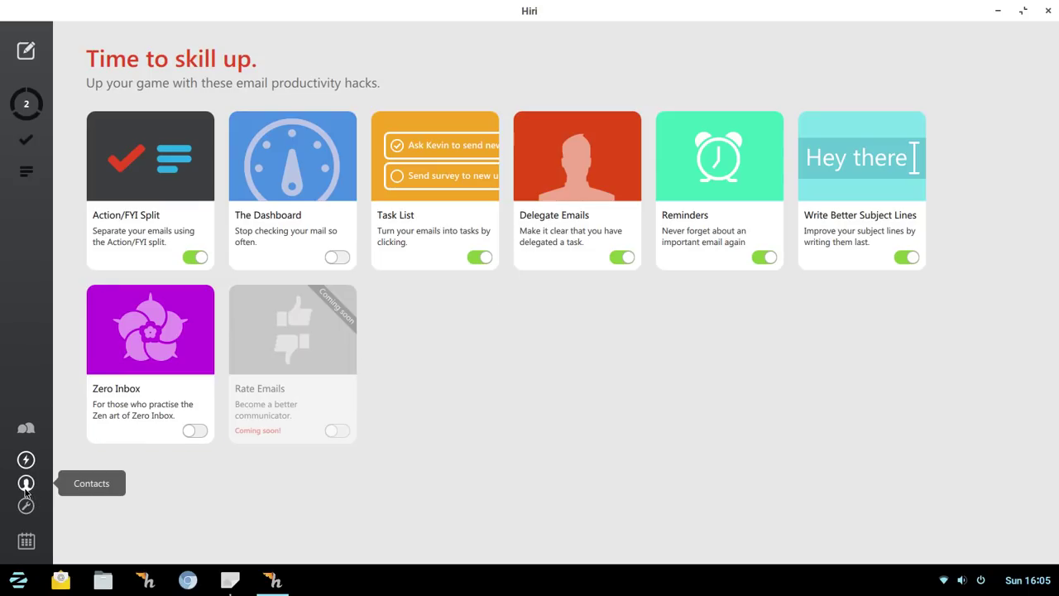
pyautogui.click(26, 482)
# Open the first contact's card, edit its Company and Department fields, and save it.
pyautogui.click(200, 128)
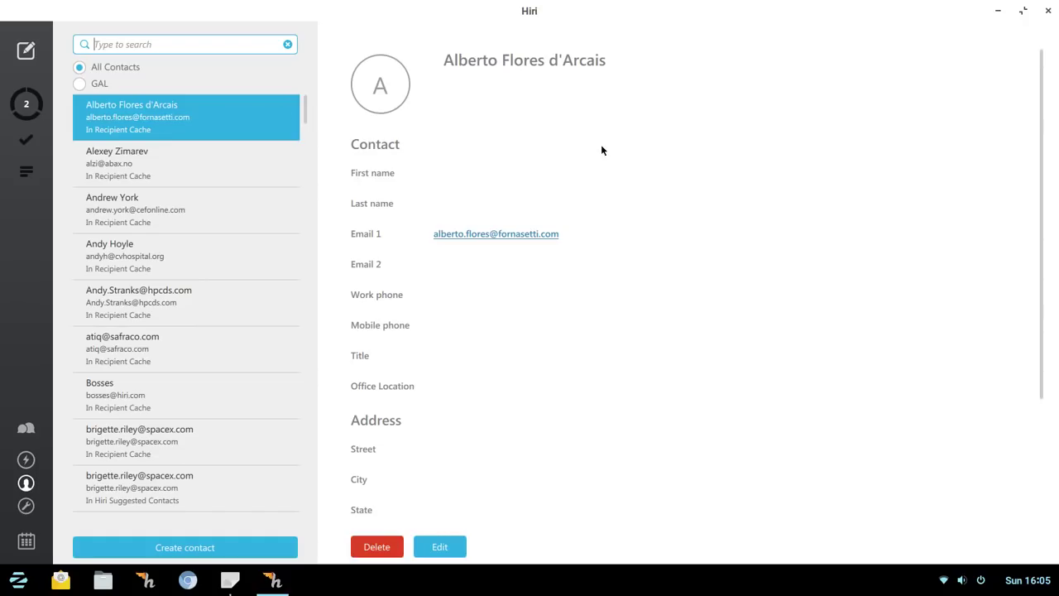
pyautogui.scroll(-1, 558, 218)
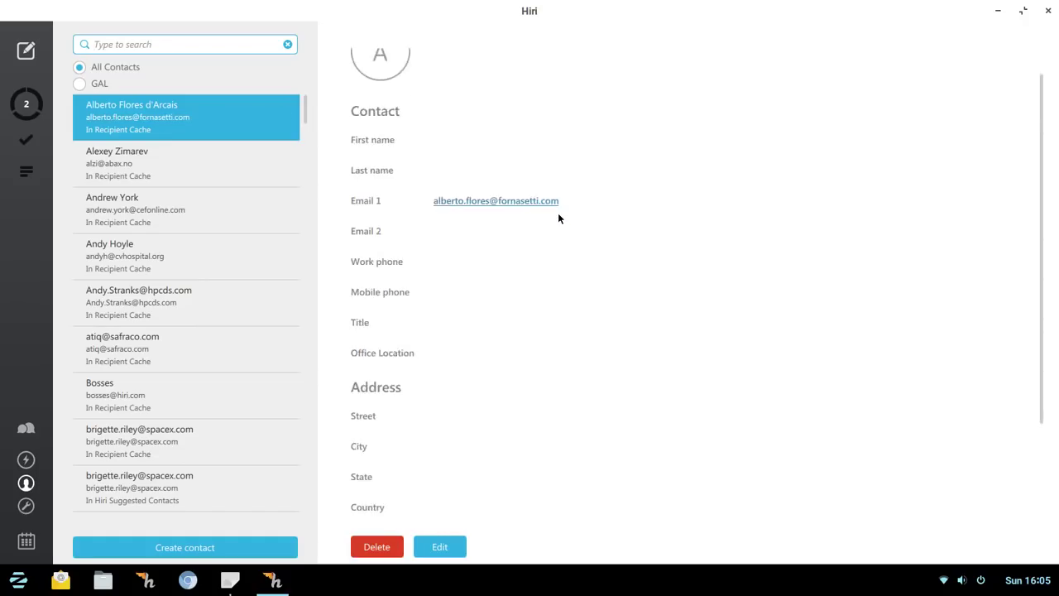
pyautogui.scroll(-4, 558, 217)
pyautogui.scroll(5, 559, 218)
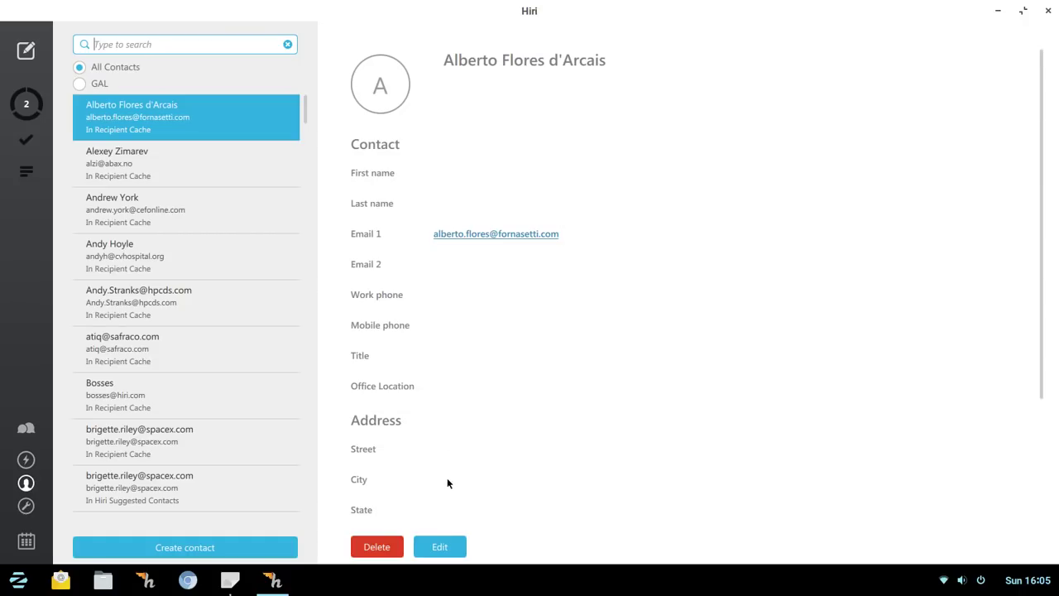
pyautogui.click(441, 549)
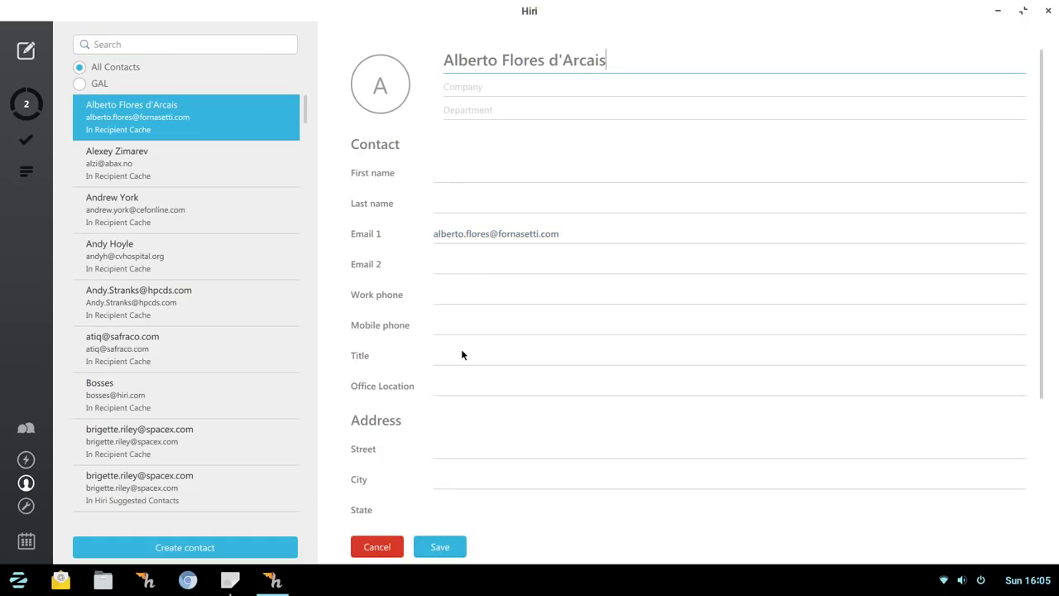
pyautogui.click(465, 90)
pyautogui.click(462, 112)
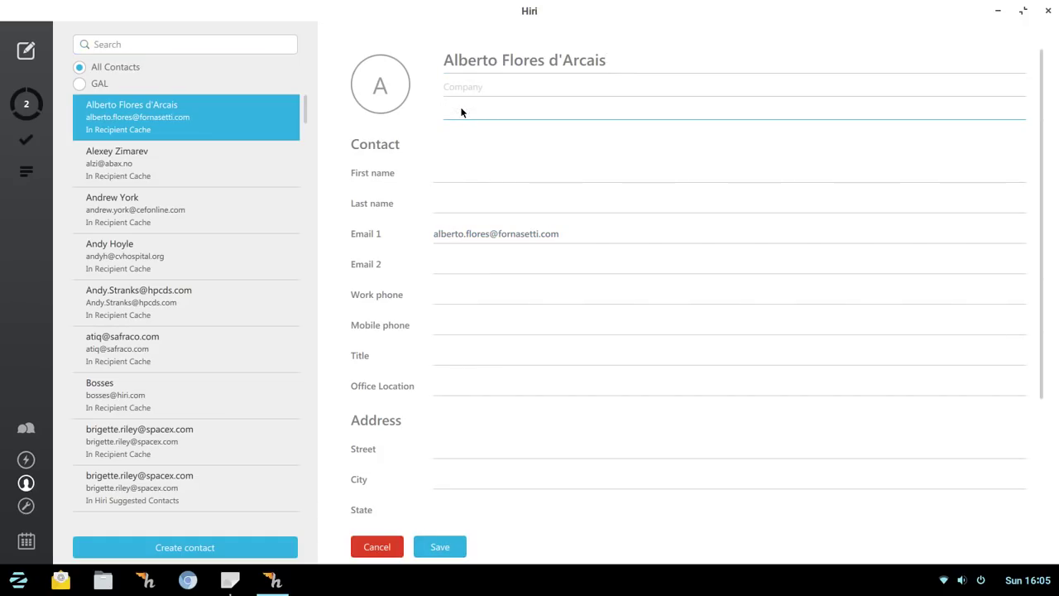
pyautogui.click(467, 86)
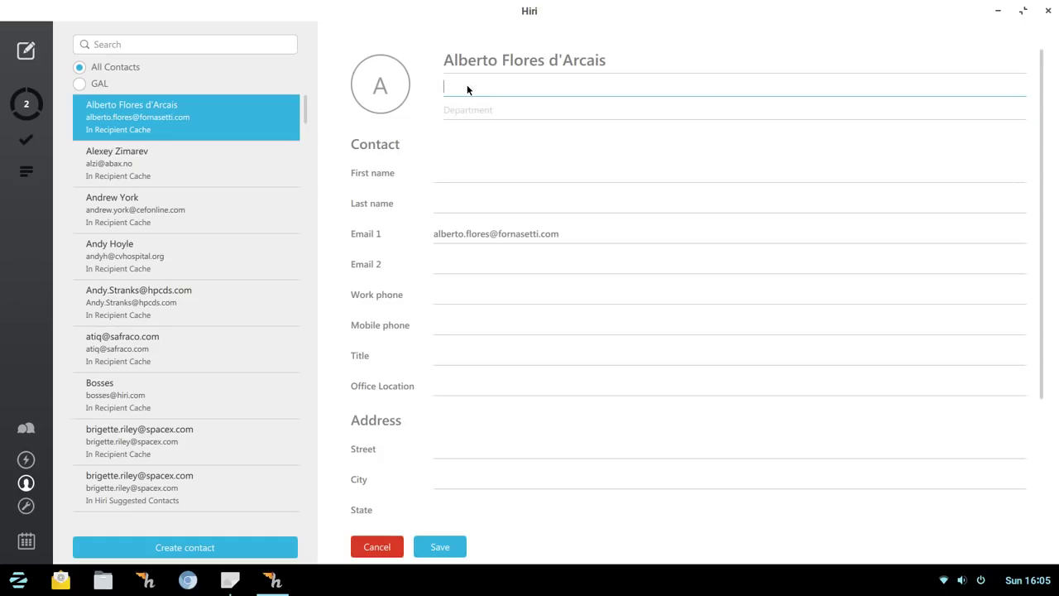
pyautogui.click(451, 549)
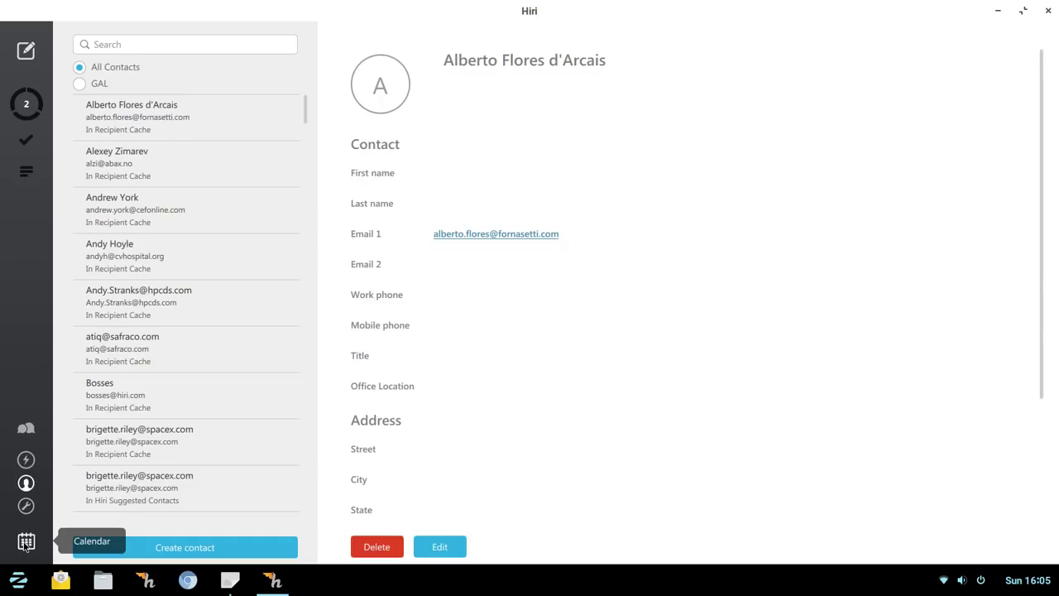
# Open the March 2018 calendar, trying Work week and Week views before returning to Month.
pyautogui.click(26, 542)
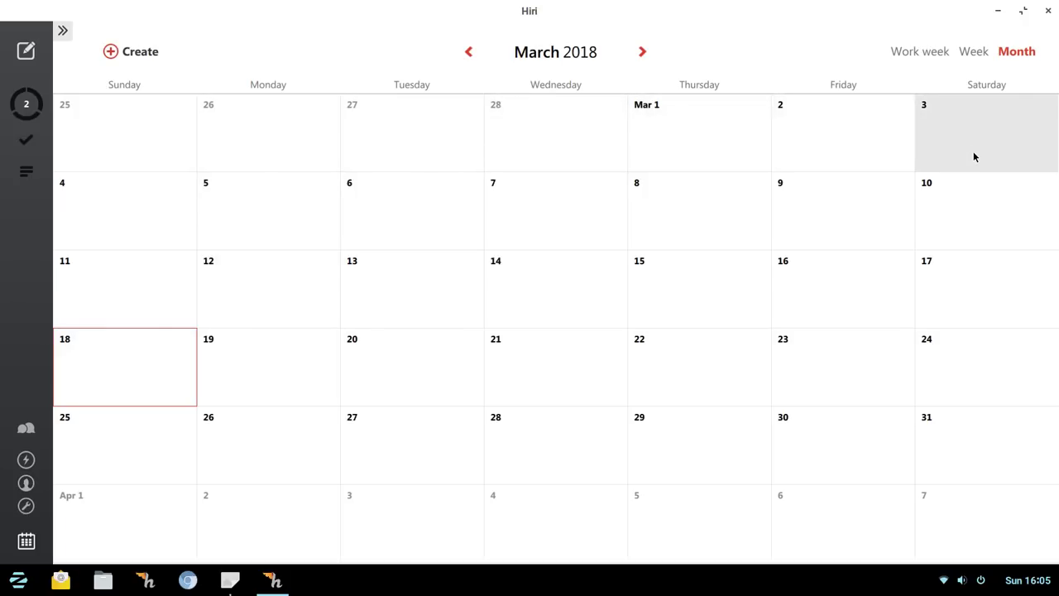
pyautogui.click(910, 57)
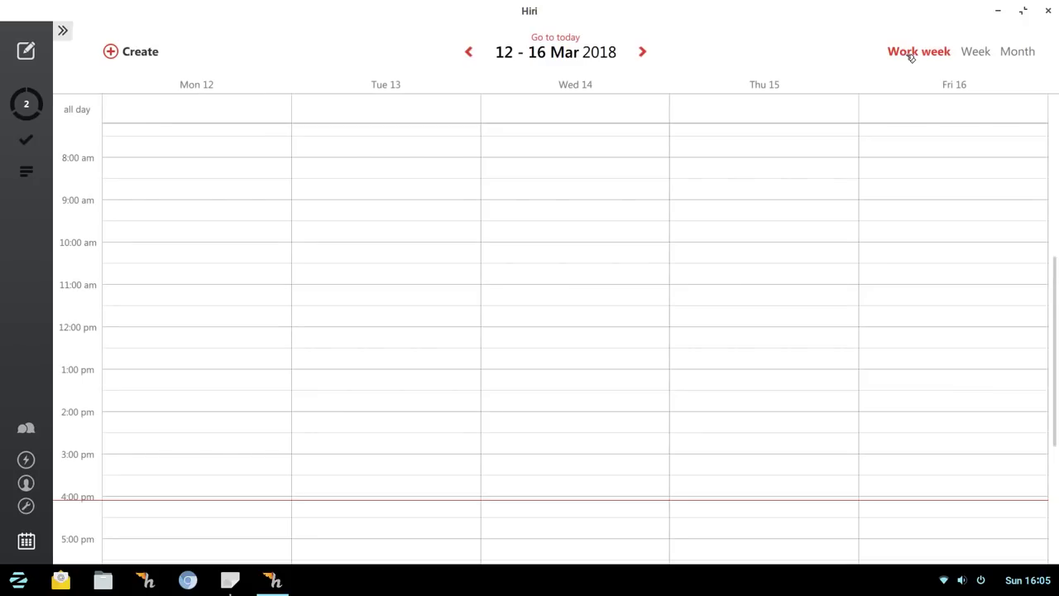
pyautogui.click(980, 54)
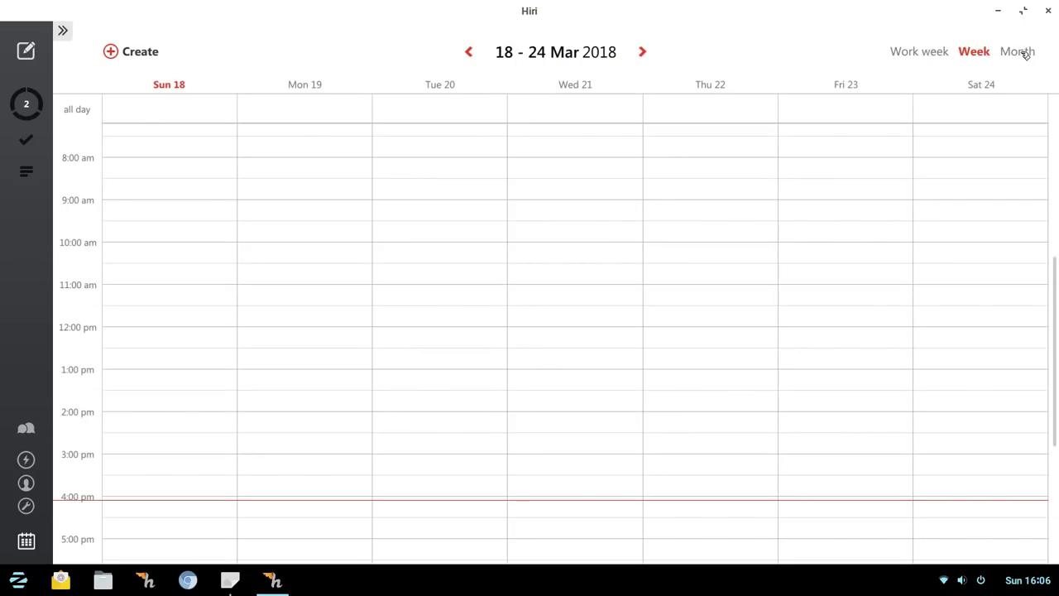
pyautogui.click(1024, 52)
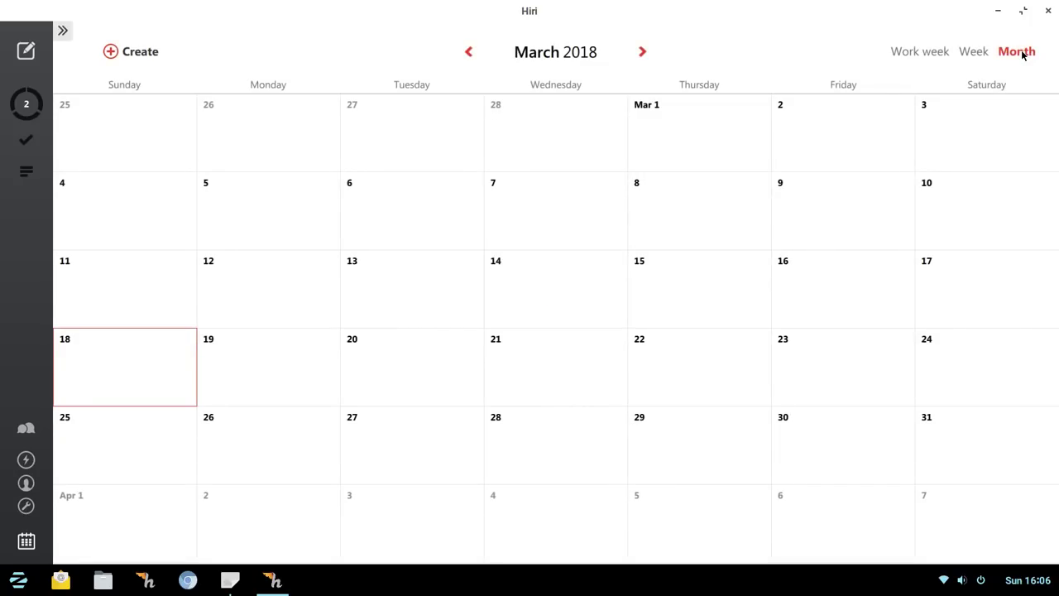
# Start a new meeting, discard it, and go to the application settings.
pyautogui.click(132, 52)
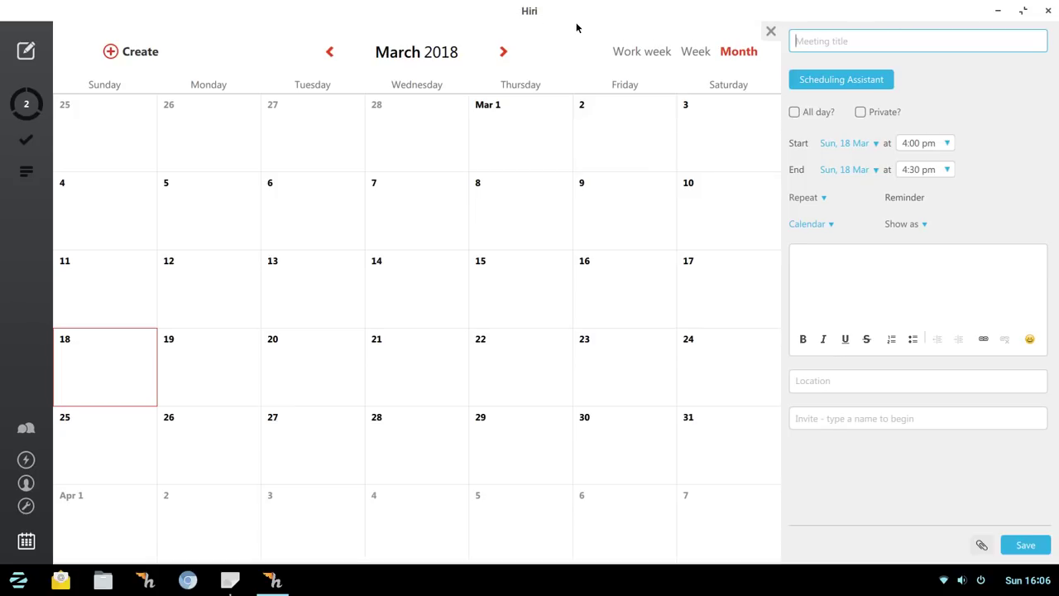
pyautogui.click(770, 30)
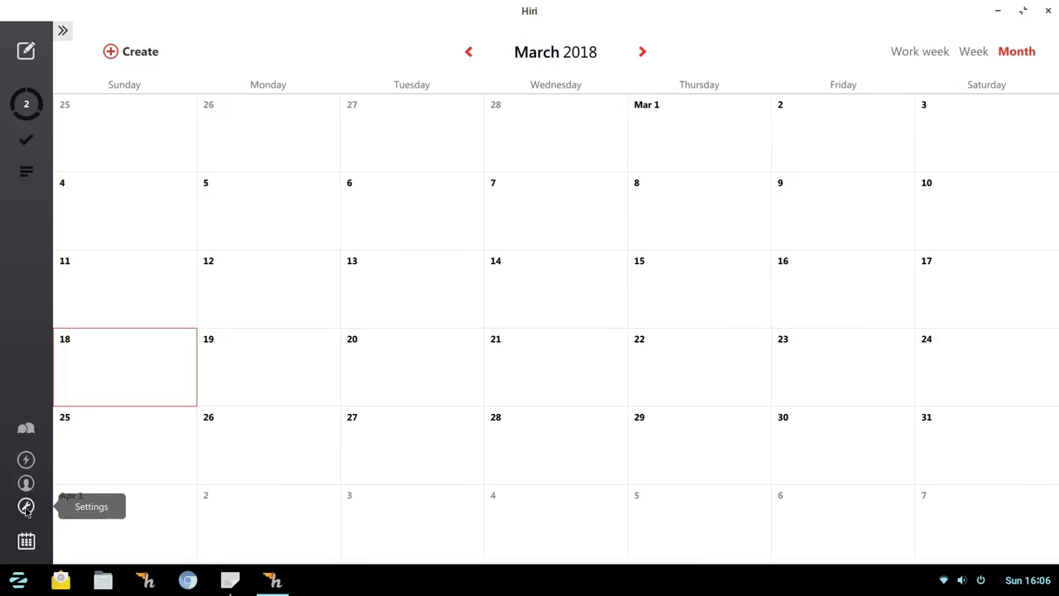
pyautogui.click(25, 509)
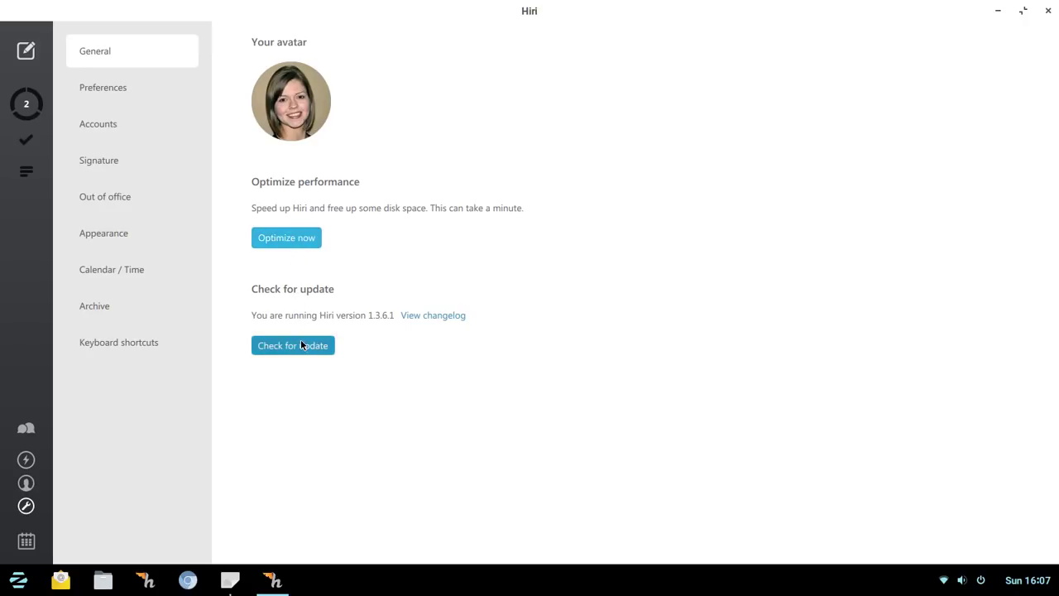
# Enable 'Close to system tray' in Preferences, then look over the Accounts and Signature settings.
pyautogui.click(113, 91)
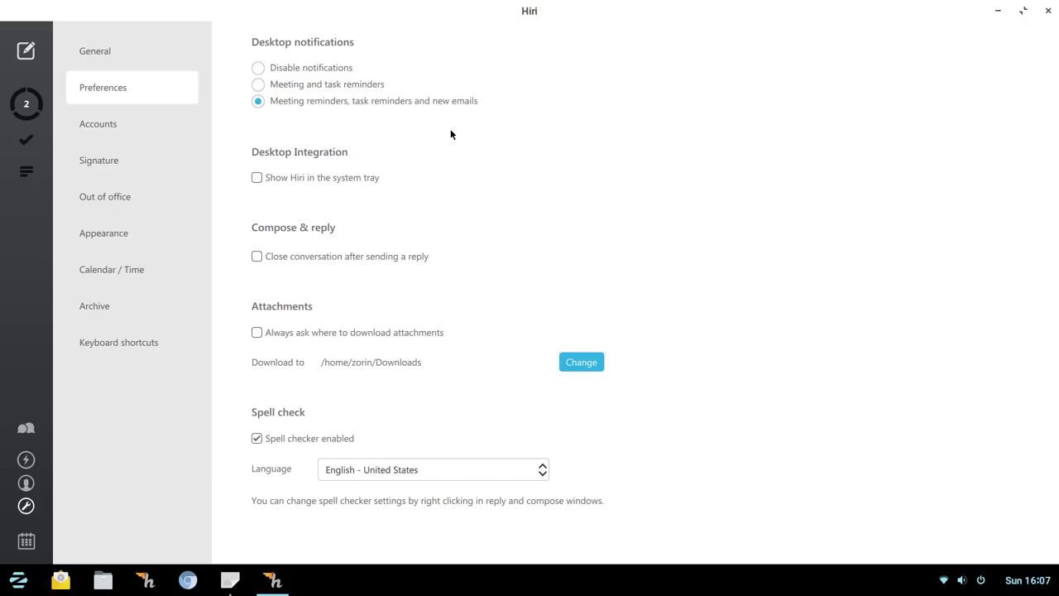
pyautogui.click(359, 178)
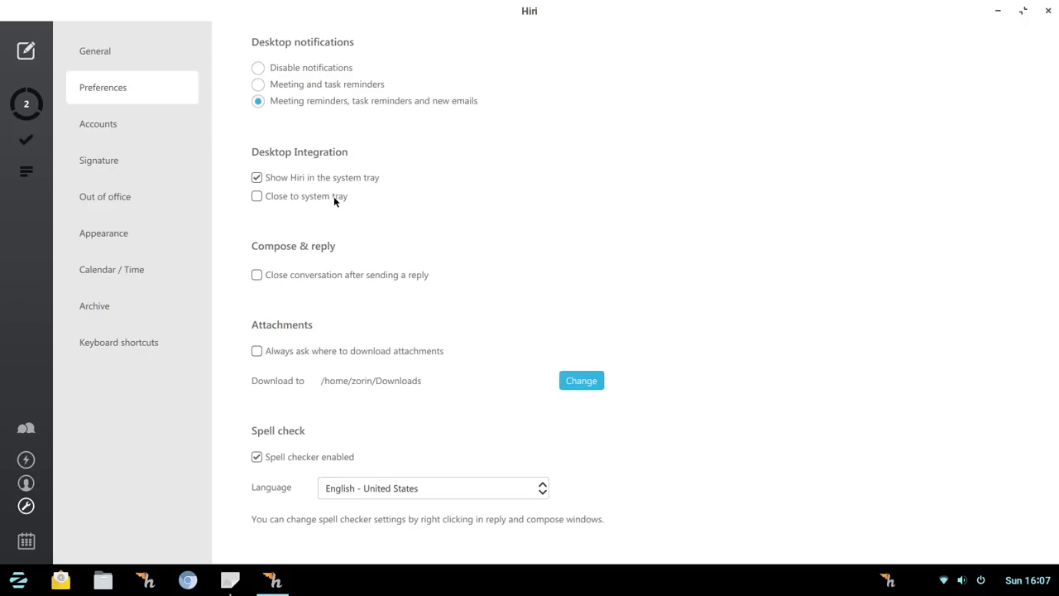
pyautogui.click(333, 196)
pyautogui.click(112, 128)
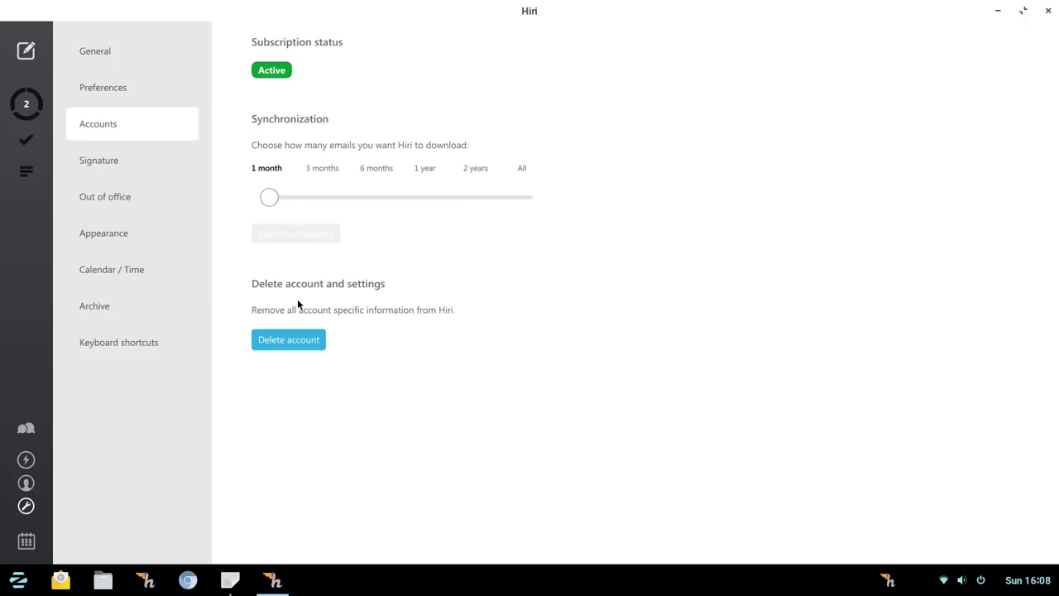
pyautogui.click(113, 162)
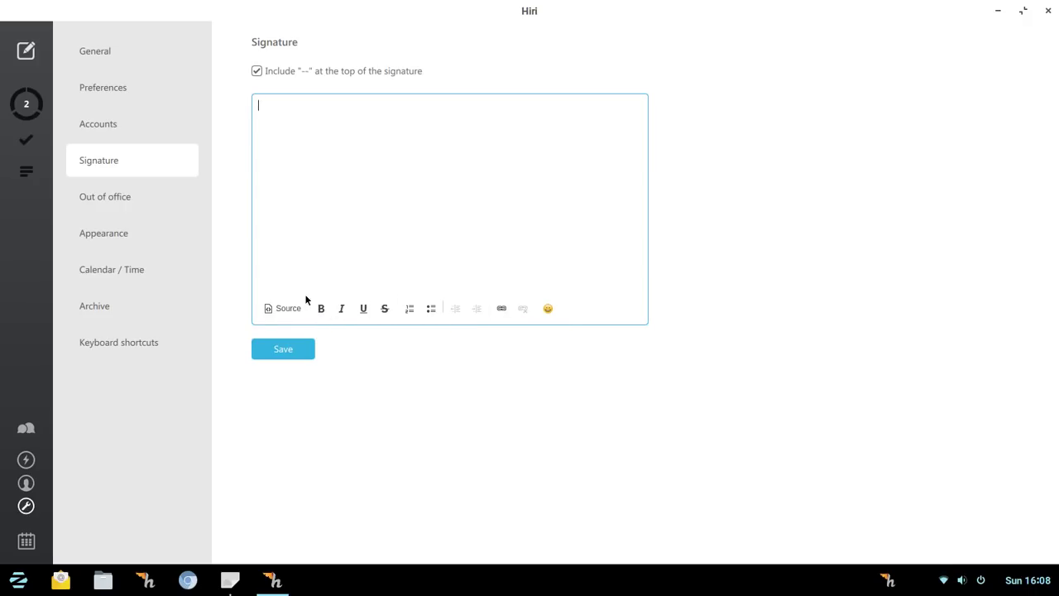
# Pass through Out of office and choose the Low density layout on the Appearance page.
pyautogui.click(105, 204)
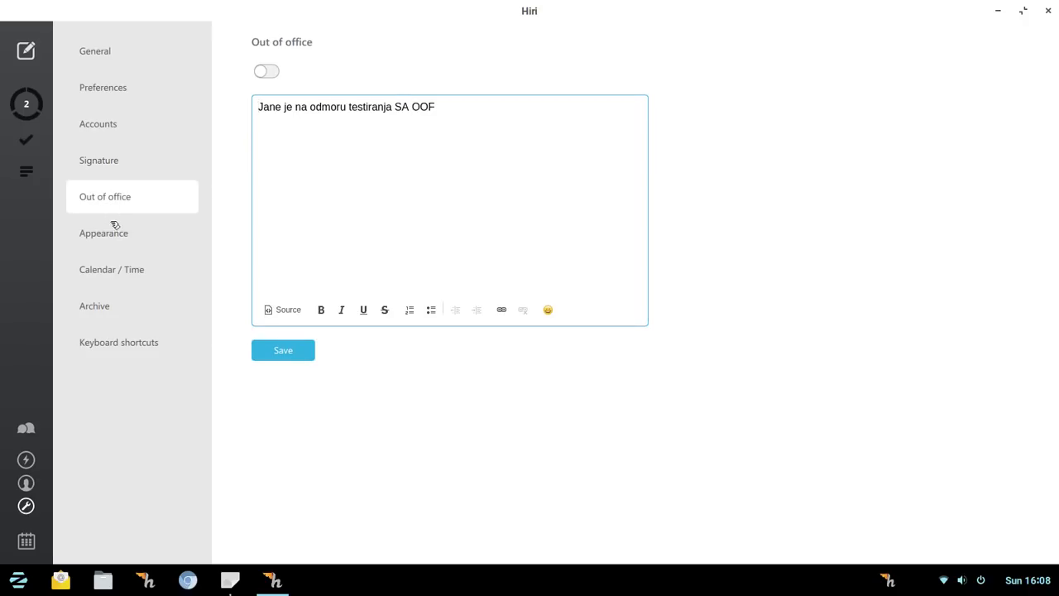
pyautogui.click(122, 236)
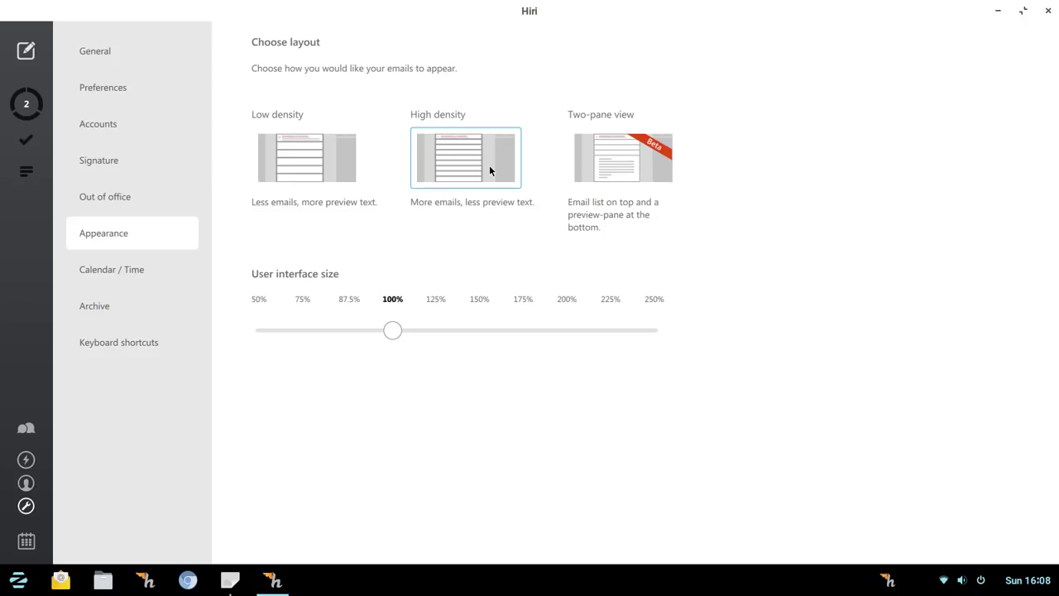
pyautogui.click(319, 163)
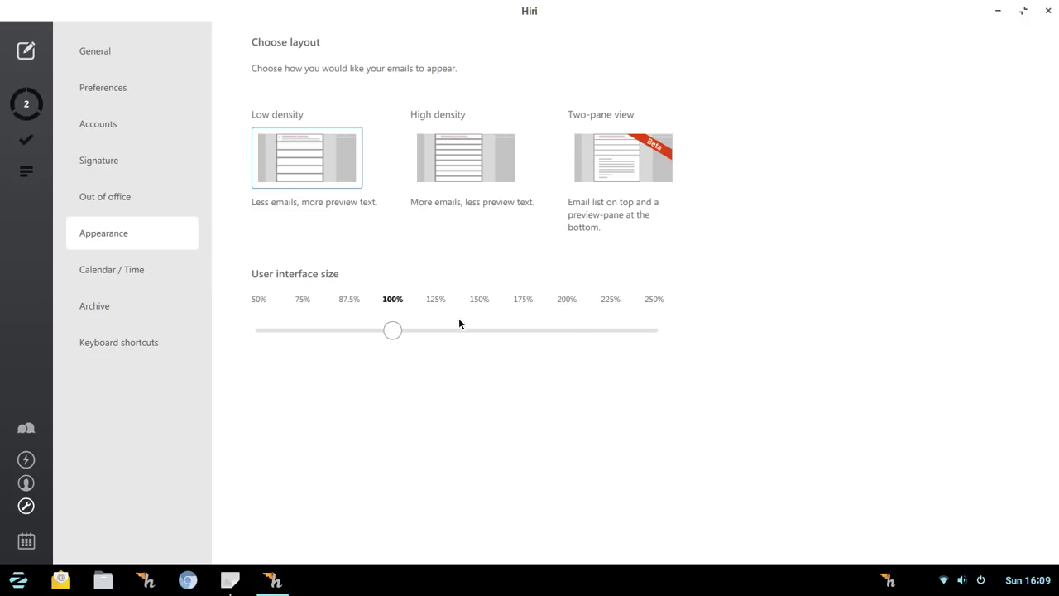
# Set Monday as the week's first day, view Archive and Keyboard shortcuts, then return to Unified inbox.
pyautogui.click(126, 269)
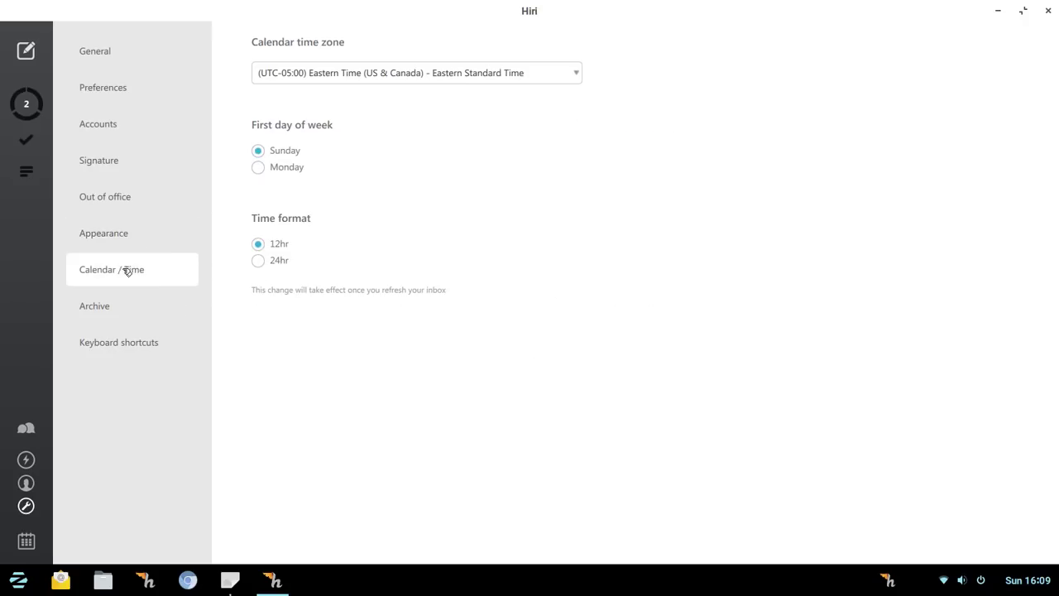
pyautogui.click(284, 170)
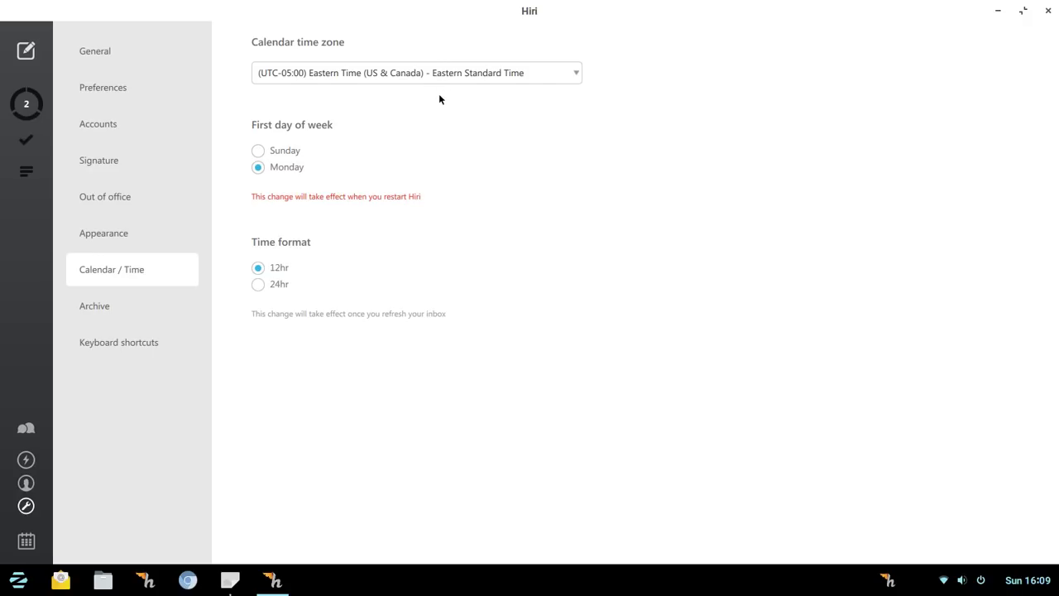
pyautogui.click(104, 307)
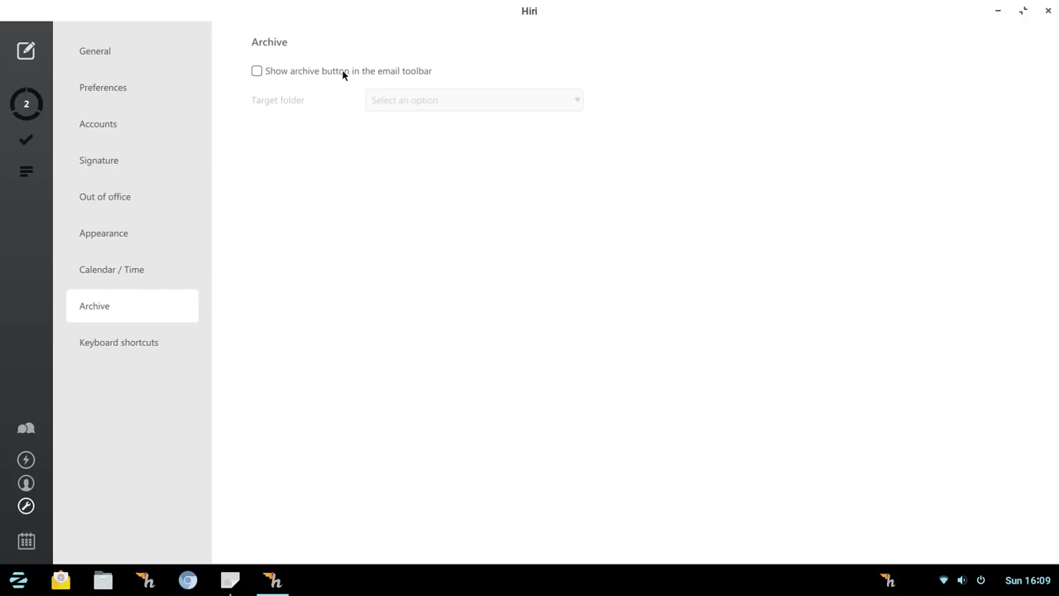
pyautogui.click(125, 349)
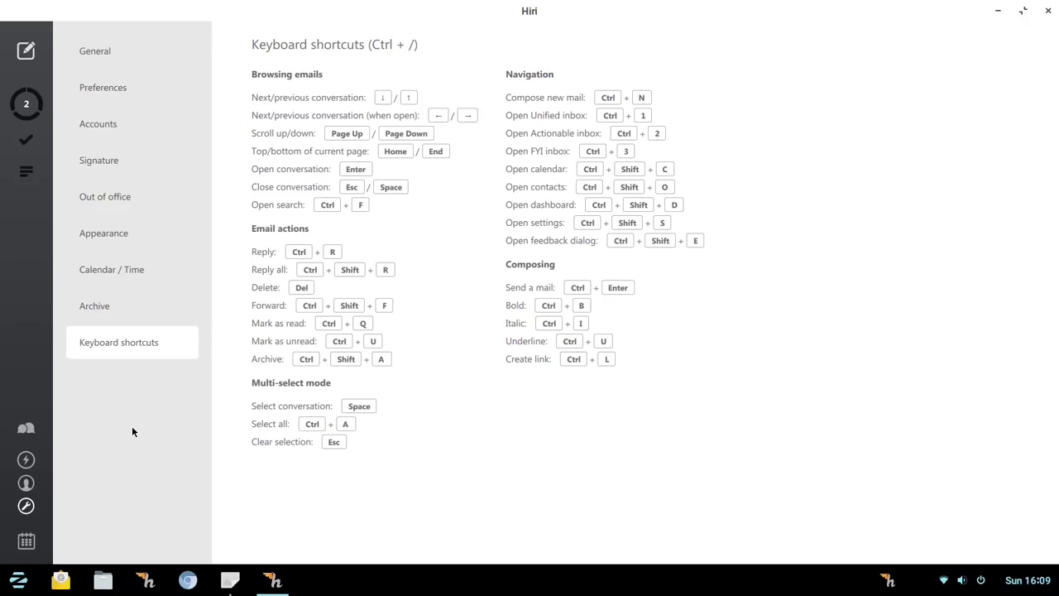
pyautogui.click(27, 112)
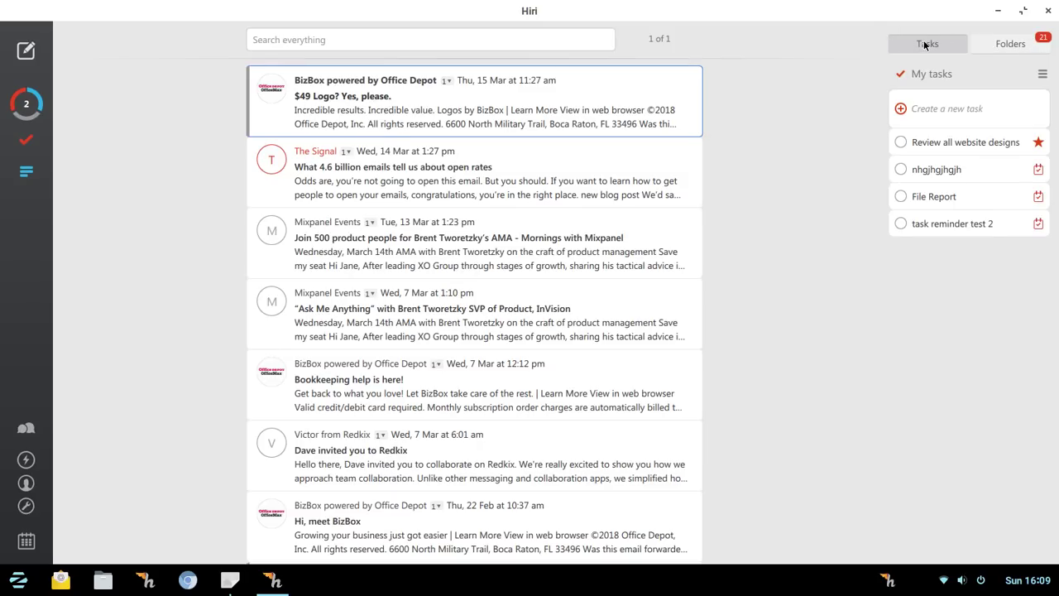
# Expand the task lists panel beside My tasks and open the options menu for project 1.
pyautogui.click(1043, 75)
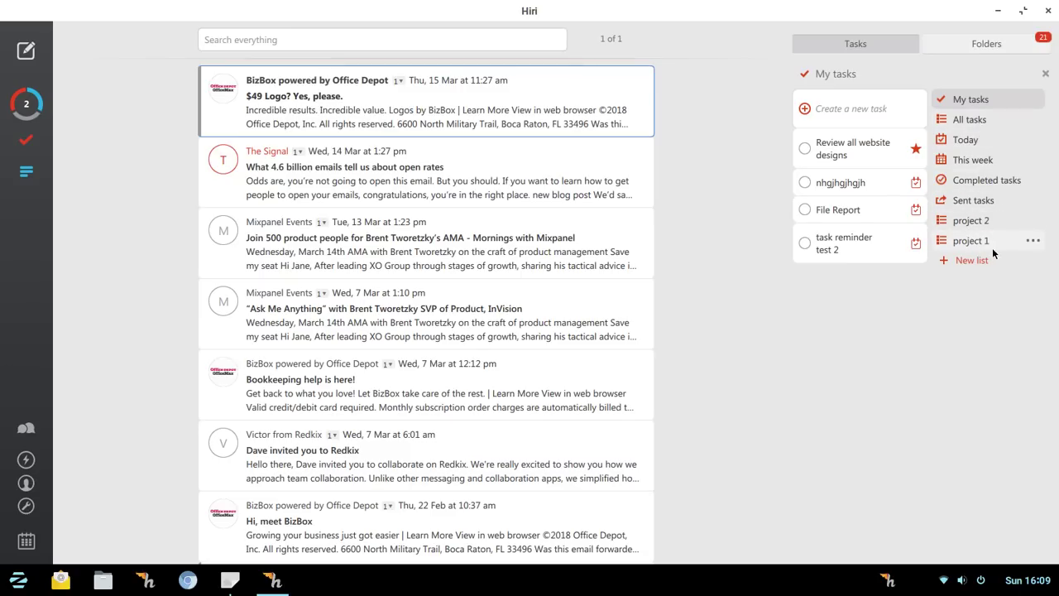
pyautogui.click(1032, 241)
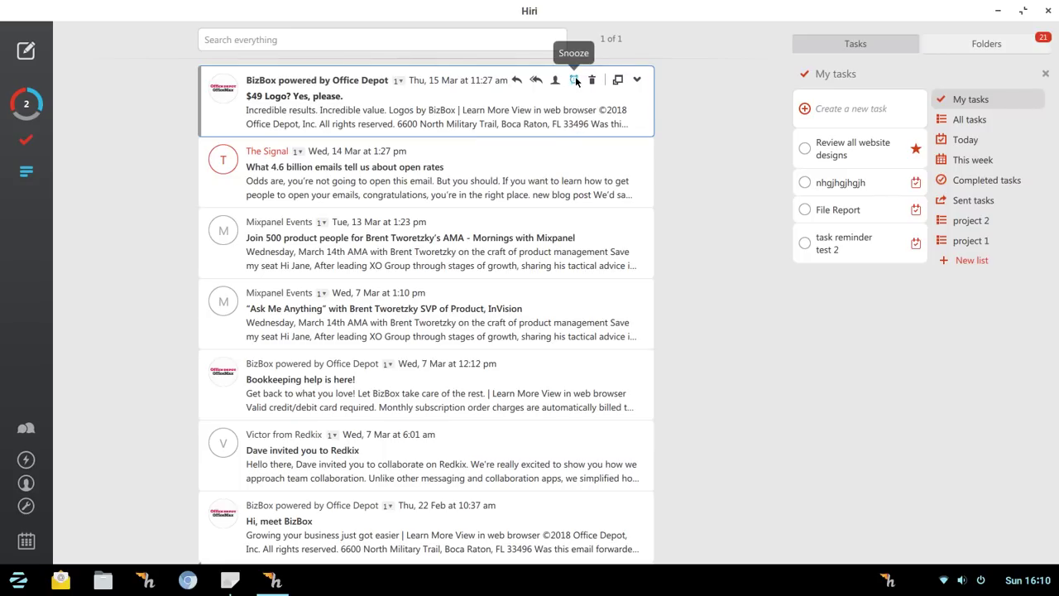
# Read the $49 Logo email, preview its custom snooze date without setting it, then file it as Actionable.
pyautogui.click(568, 114)
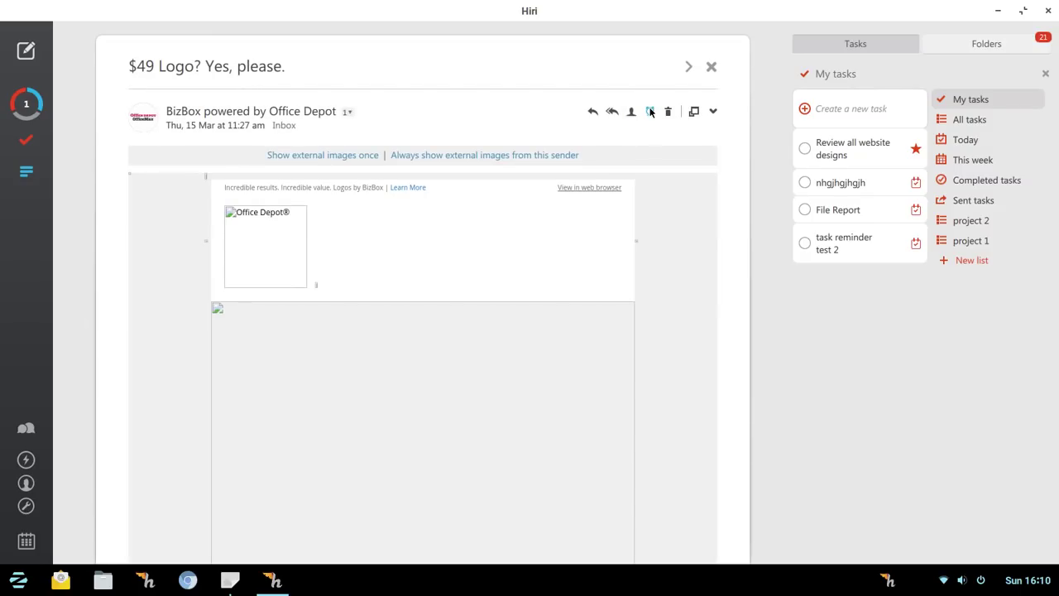
pyautogui.click(650, 112)
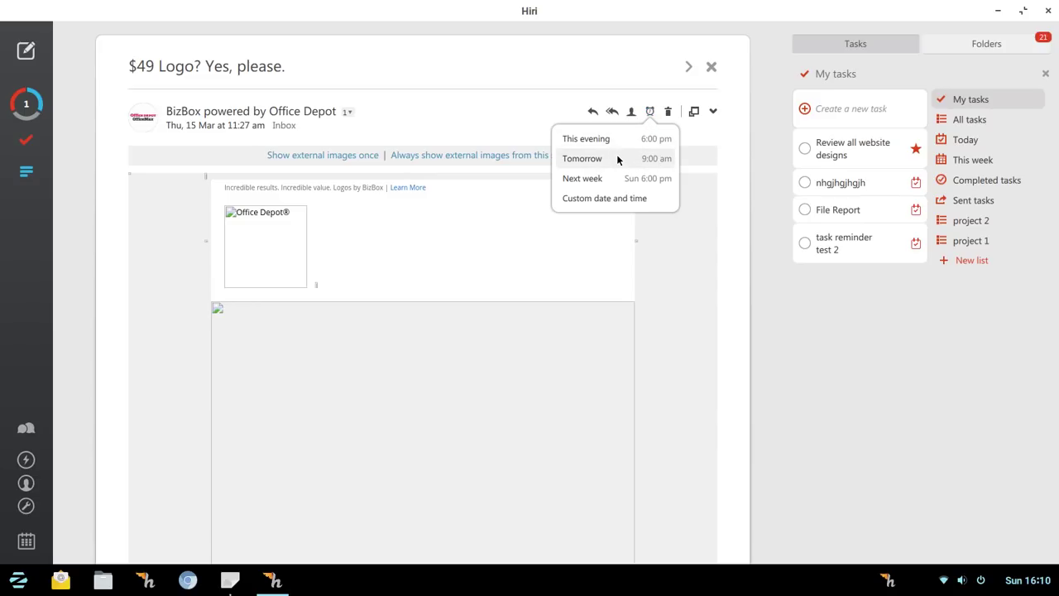
pyautogui.click(623, 202)
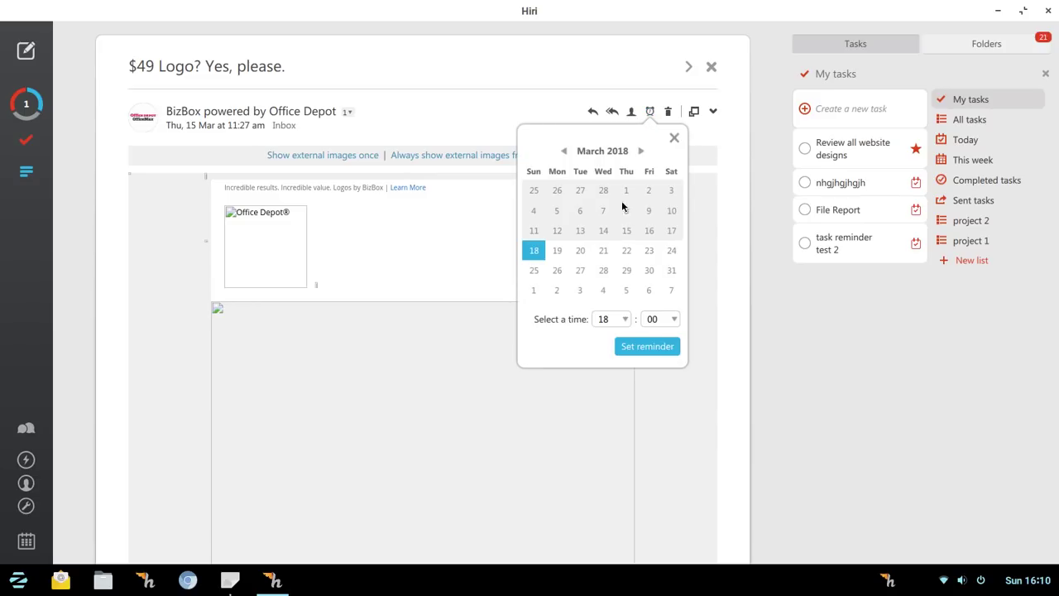
pyautogui.click(673, 138)
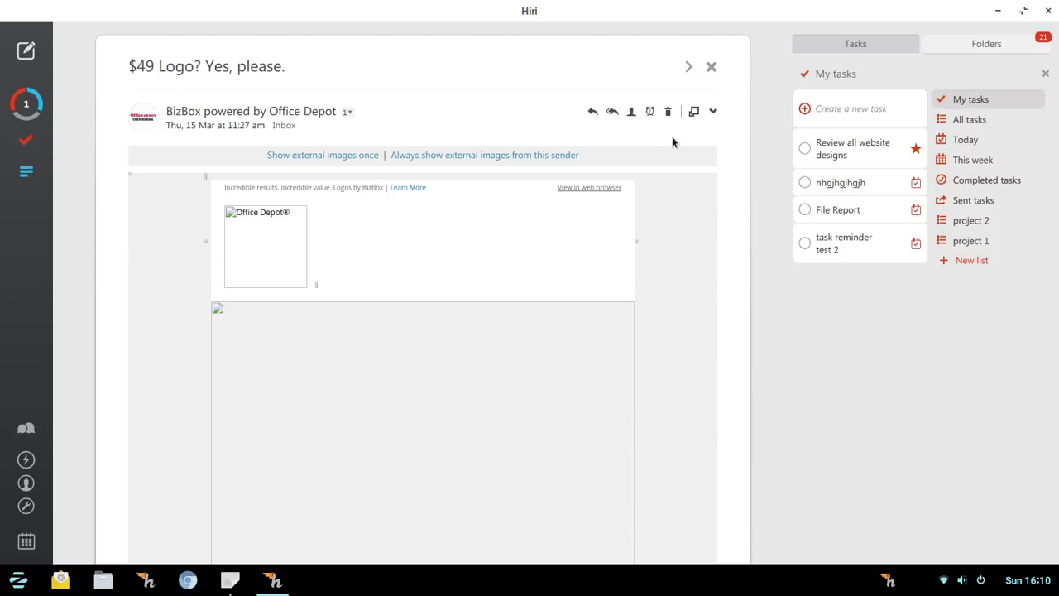
pyautogui.click(711, 67)
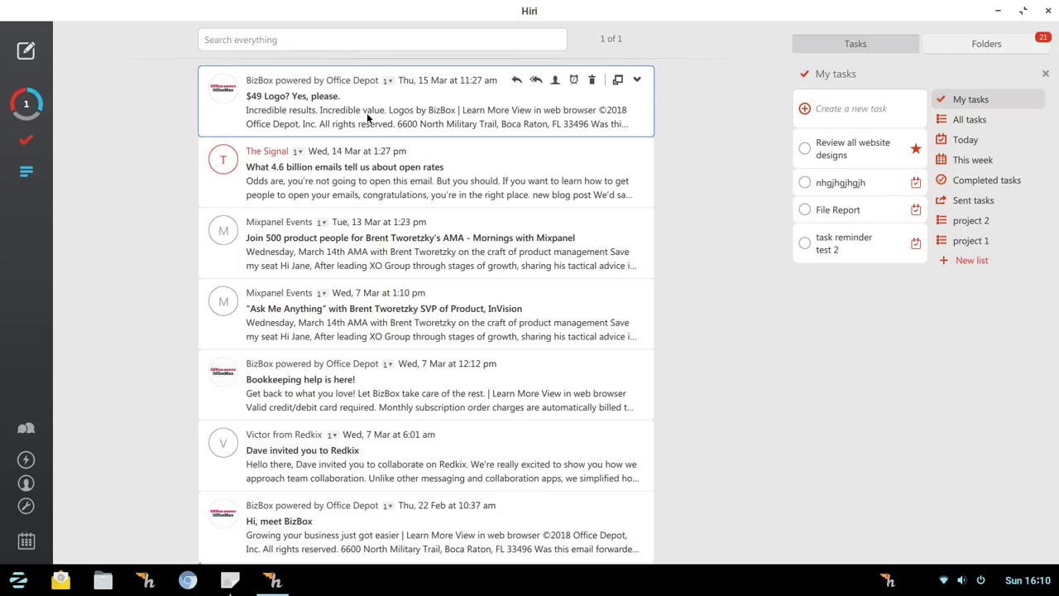
pyautogui.moveTo(368, 118); pyautogui.dragTo(22, 145)
# Check the Actionable list, then file the 'Ask Me Anything' email under FYI.
pyautogui.click(23, 145)
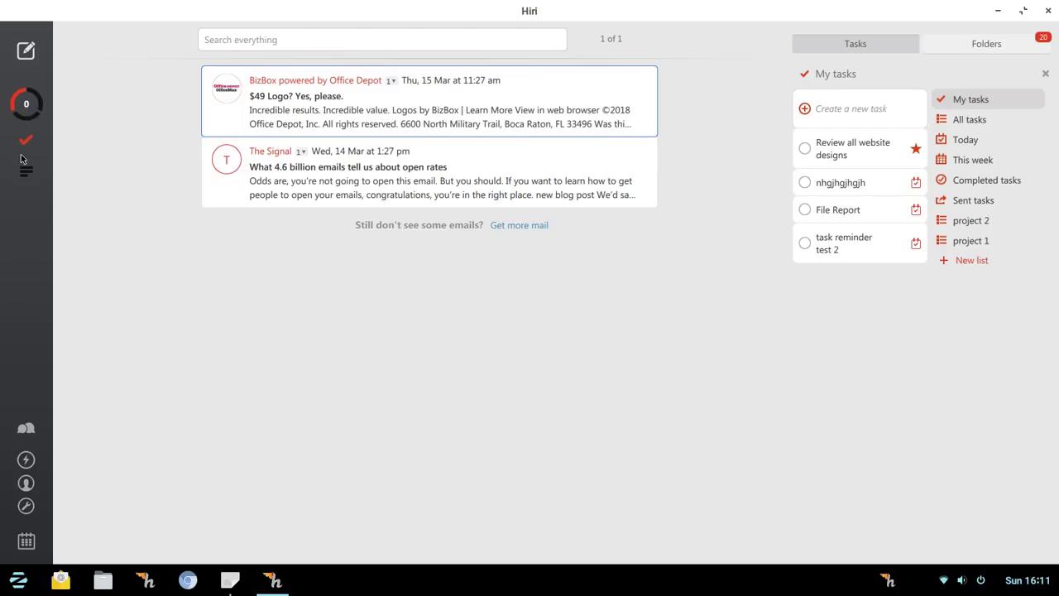
pyautogui.click(25, 104)
pyautogui.scroll(-3, 608, 212)
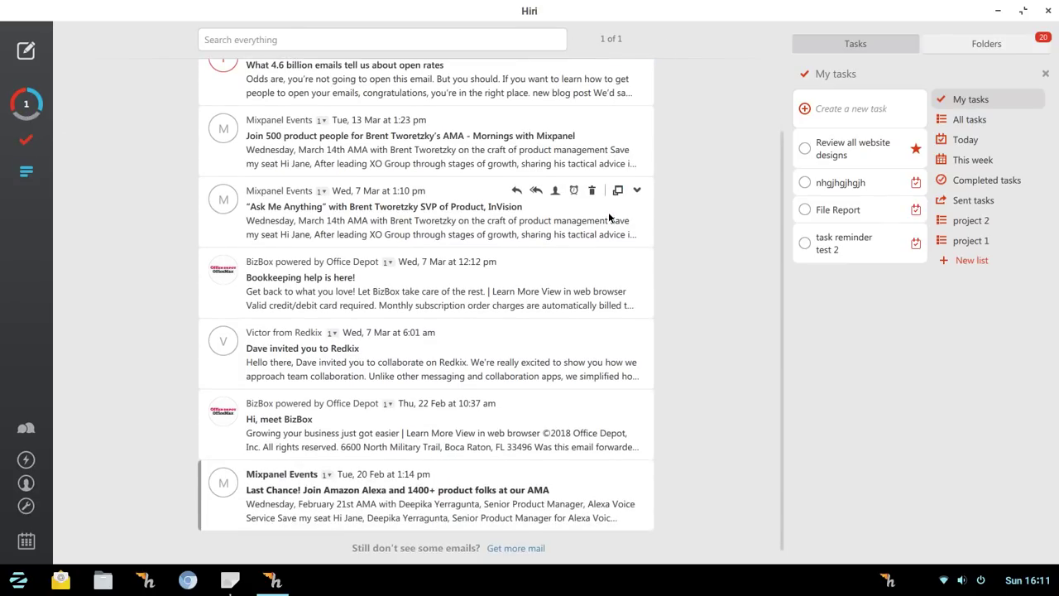
pyautogui.scroll(3, 608, 212)
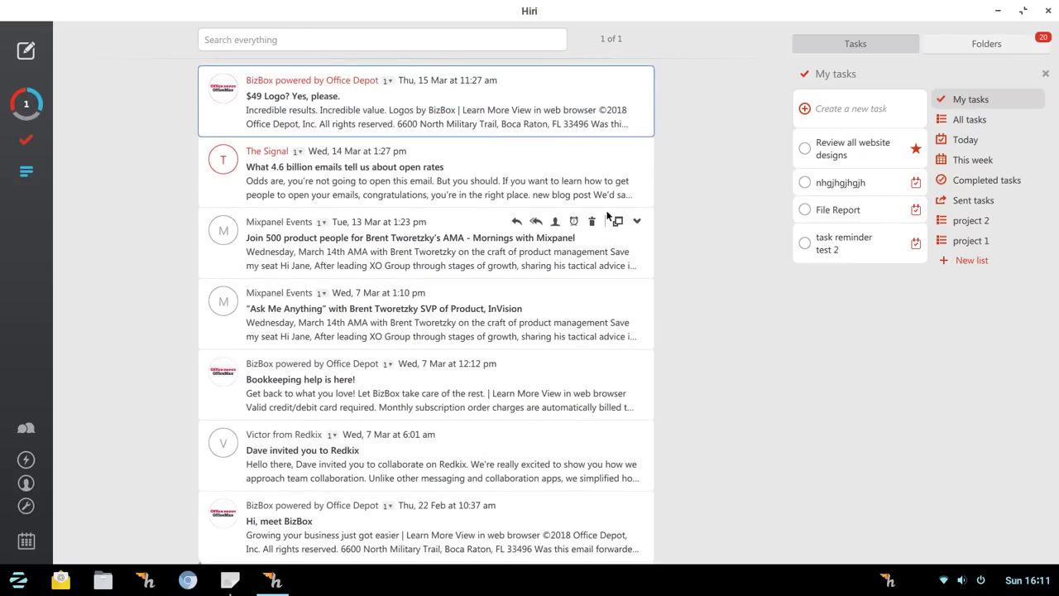
pyautogui.click(25, 143)
pyautogui.click(25, 104)
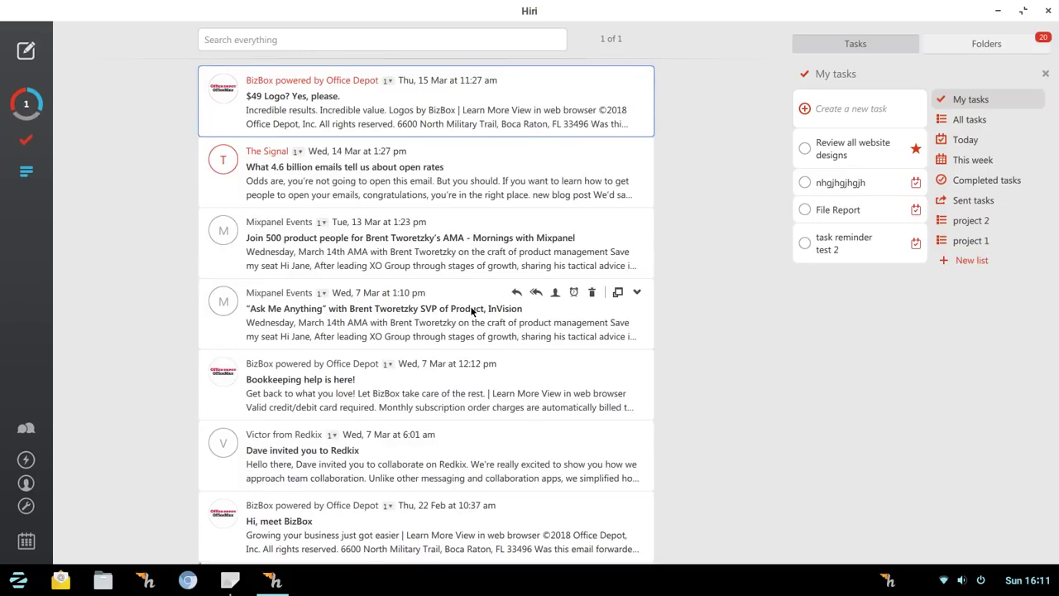
pyautogui.moveTo(424, 322); pyautogui.dragTo(26, 171)
pyautogui.click(26, 172)
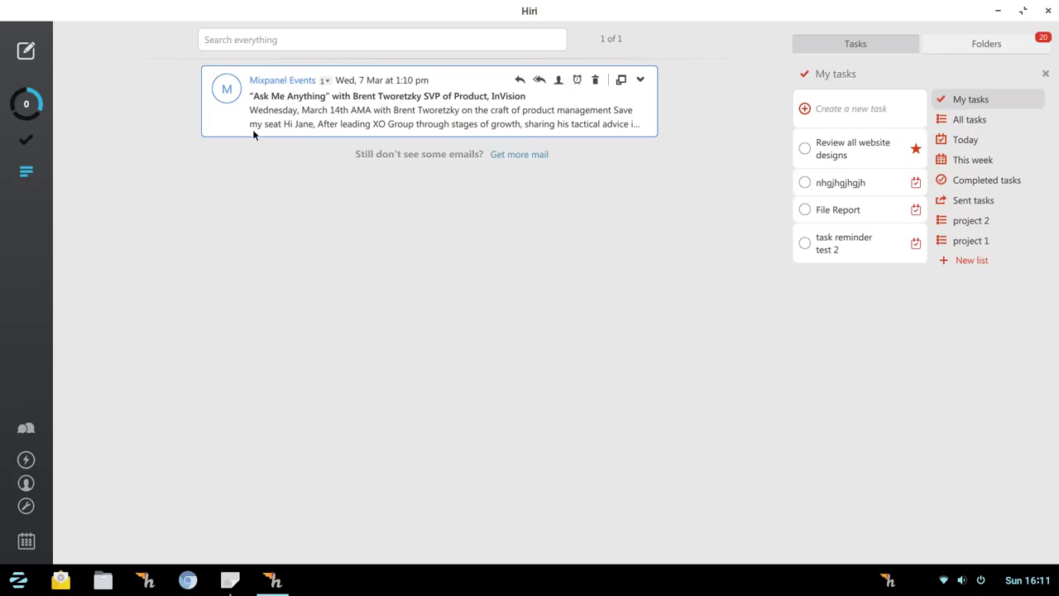
# Switch to the Actionable view listing the $49 Logo and The Signal emails.
pyautogui.click(25, 143)
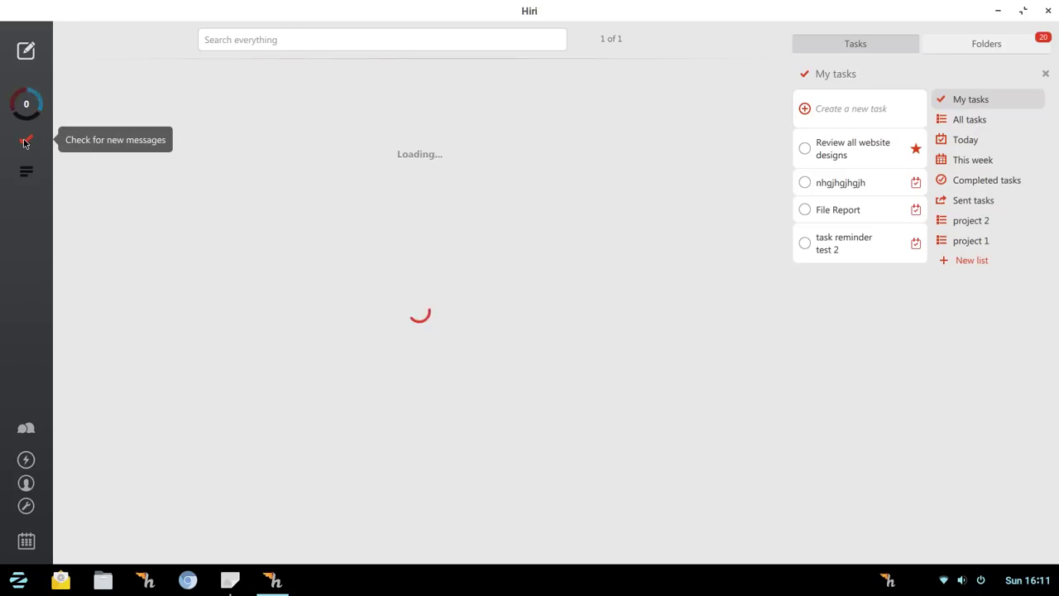